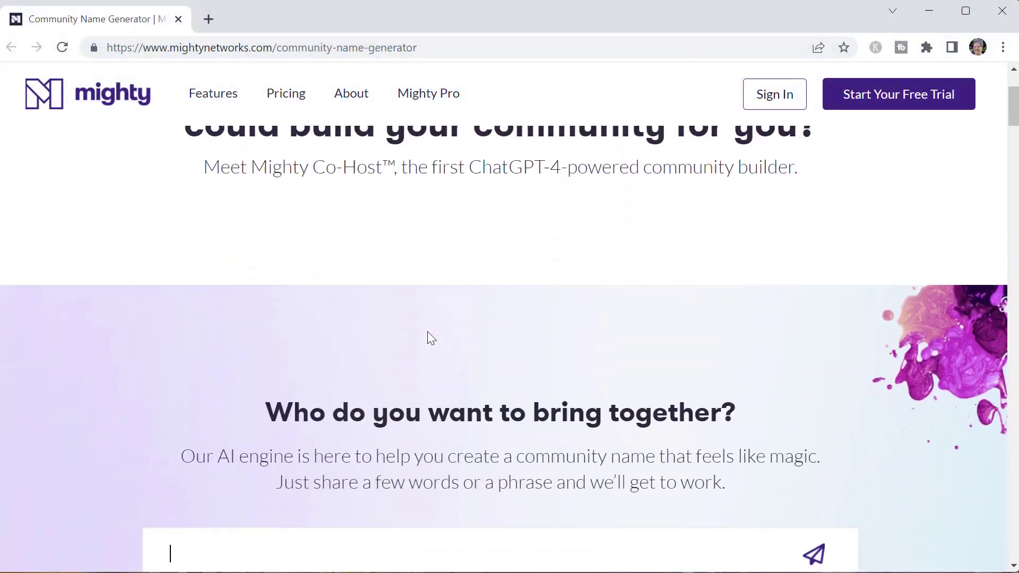
# Request community ideas for 'People starting small businesses in Iowa' from the generator
pyautogui.scroll(-2, 428, 337)
pyautogui.scroll(-1, 399, 393)
pyautogui.click(375, 377)
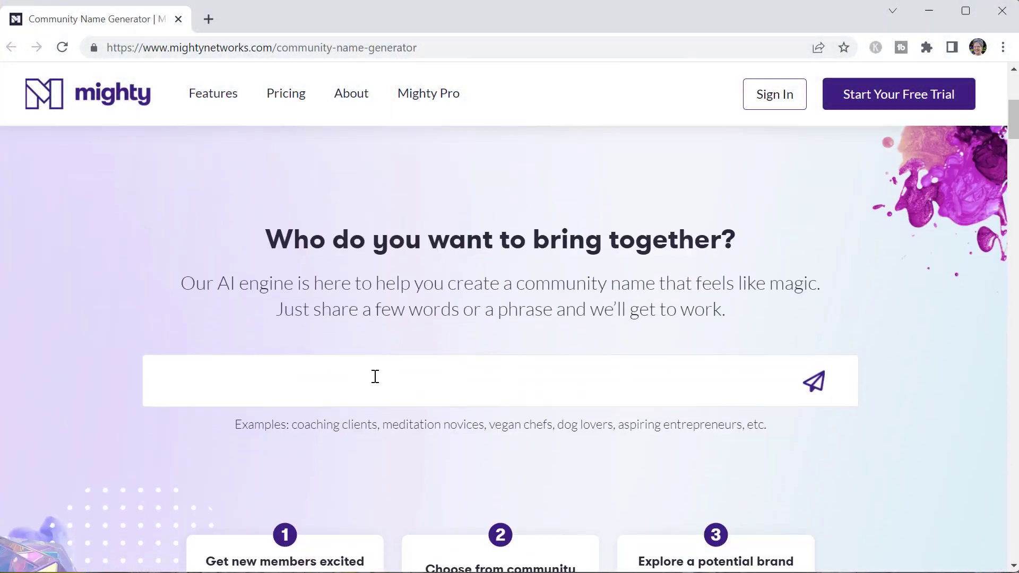
pyautogui.write('People starting small businesses in Iowa')
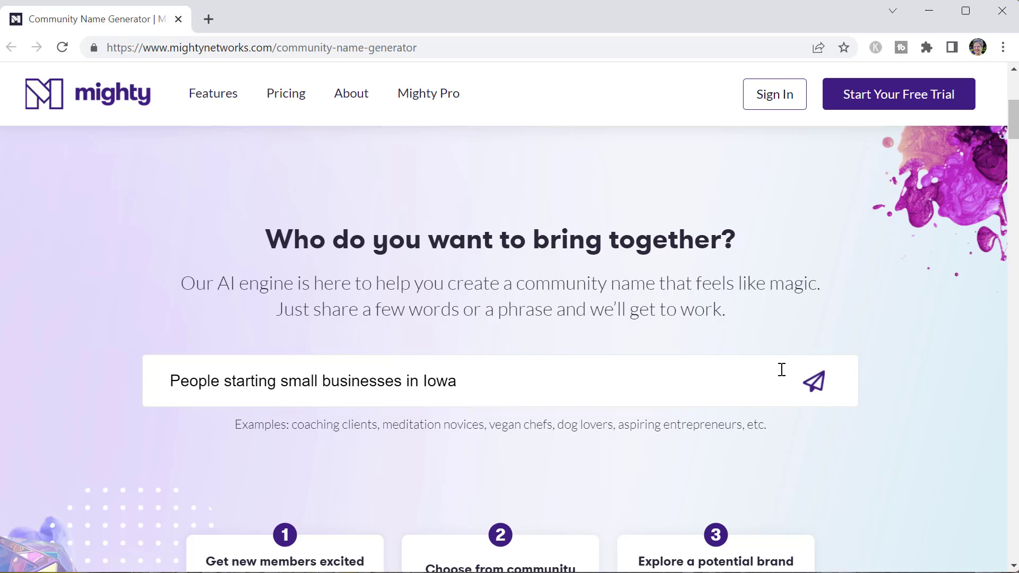
pyautogui.click(813, 381)
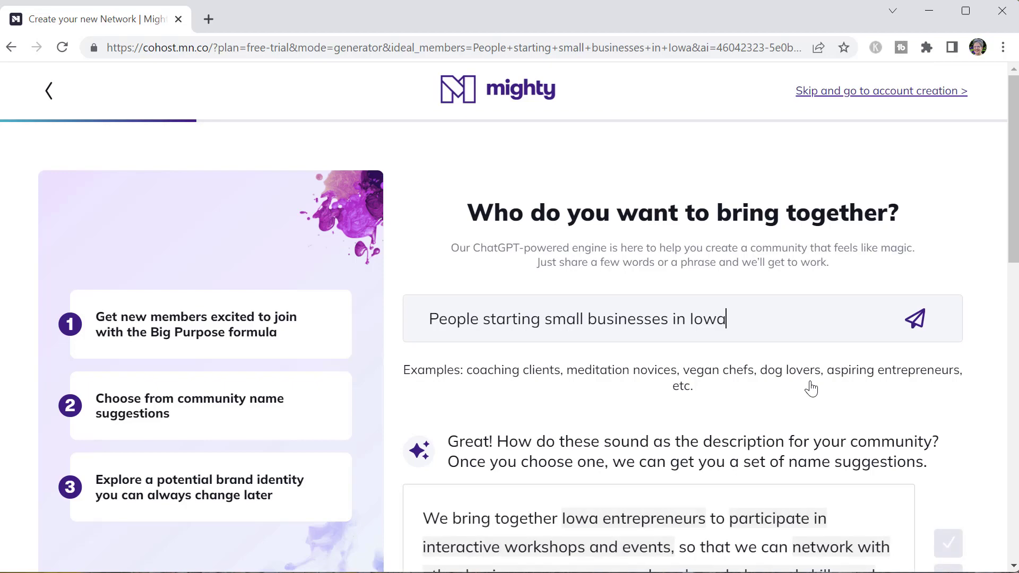
# Customize the third description, about Iowa small business owners collaborating on projects, into 'Or write your own'
pyautogui.scroll(-3, 812, 387)
pyautogui.scroll(-4, 812, 387)
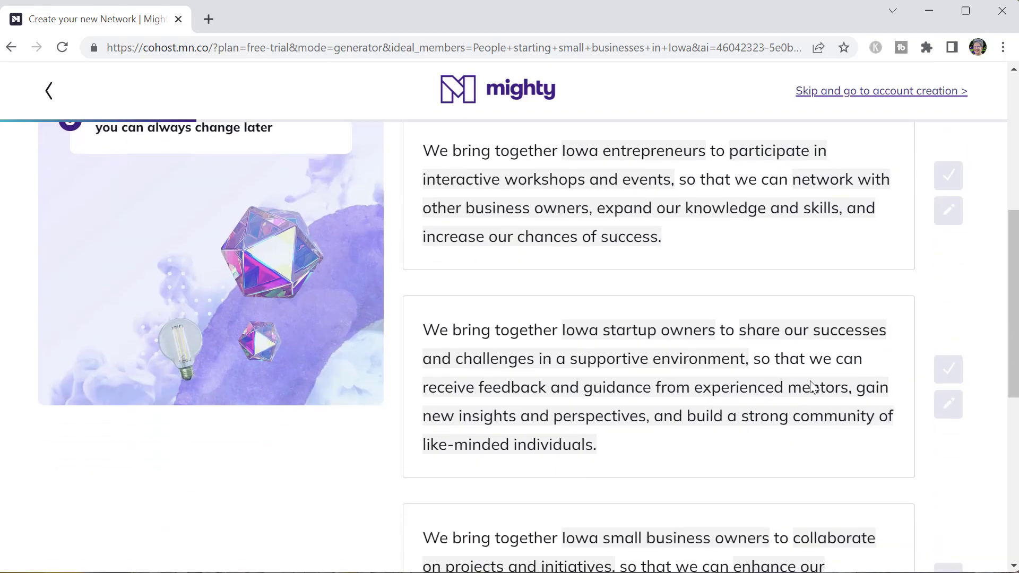
pyautogui.scroll(-2, 812, 388)
pyautogui.scroll(4, 817, 384)
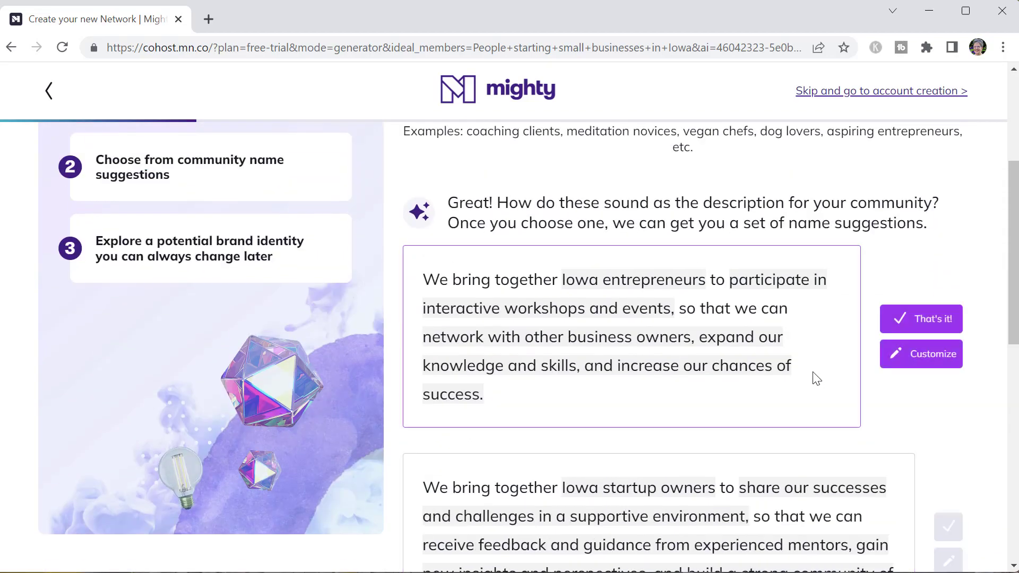
pyautogui.scroll(2, 762, 218)
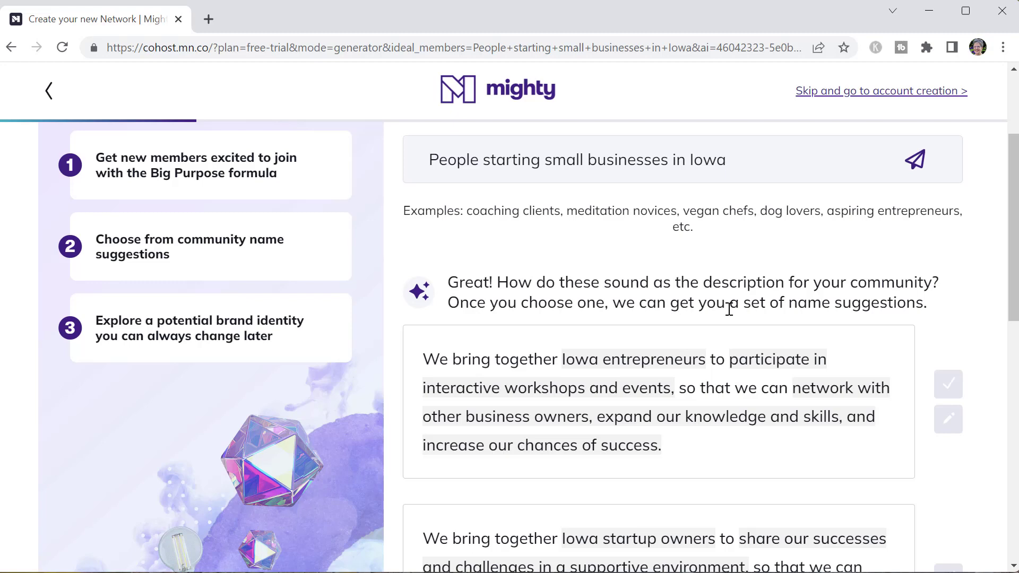
pyautogui.scroll(-2, 934, 319)
pyautogui.scroll(-3, 942, 339)
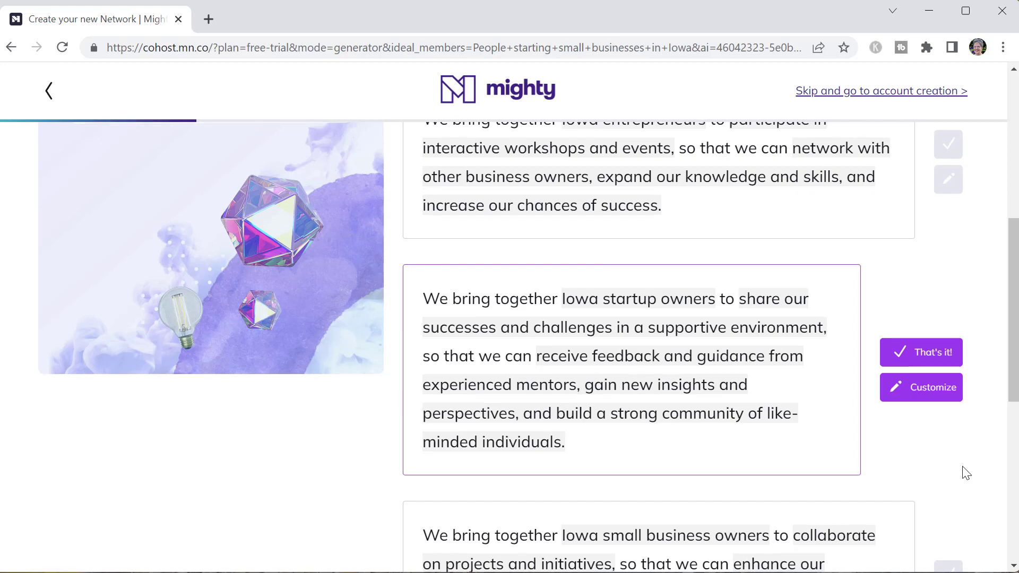
pyautogui.scroll(-5, 965, 470)
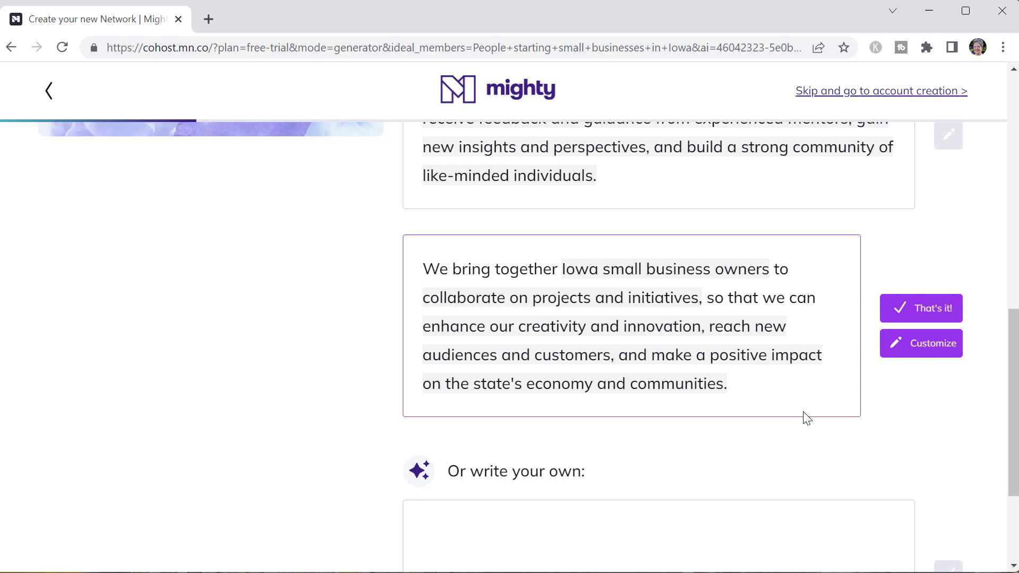
pyautogui.scroll(9, 797, 289)
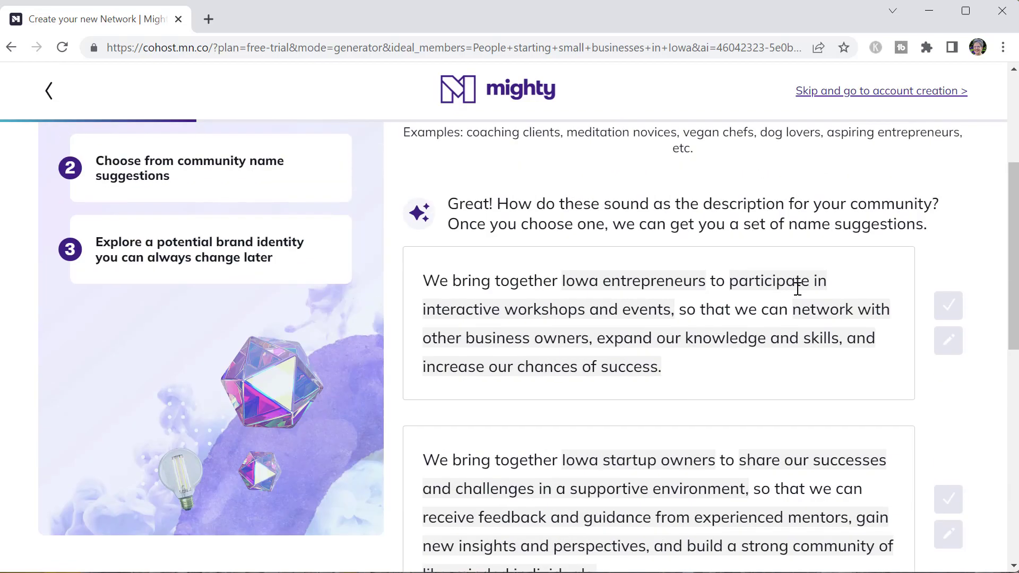
pyautogui.scroll(3, 849, 372)
pyautogui.scroll(-3, 873, 406)
pyautogui.scroll(-5, 864, 398)
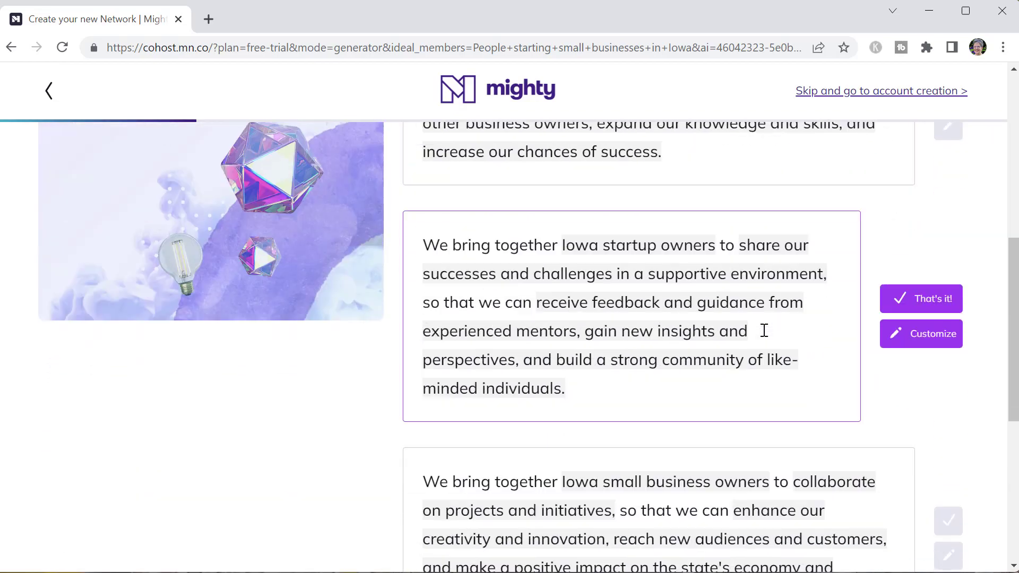
pyautogui.scroll(-5, 807, 371)
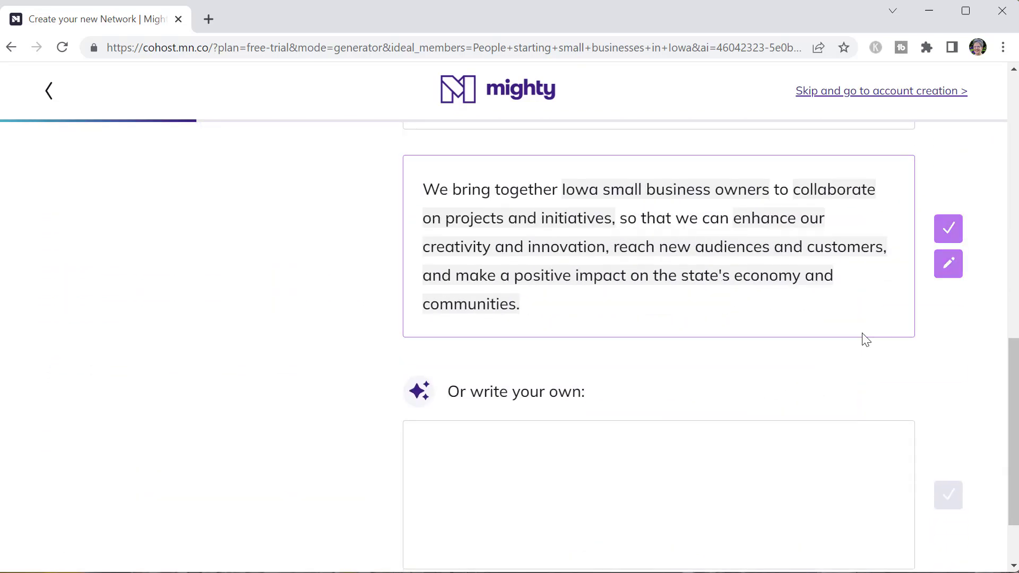
pyautogui.click(924, 266)
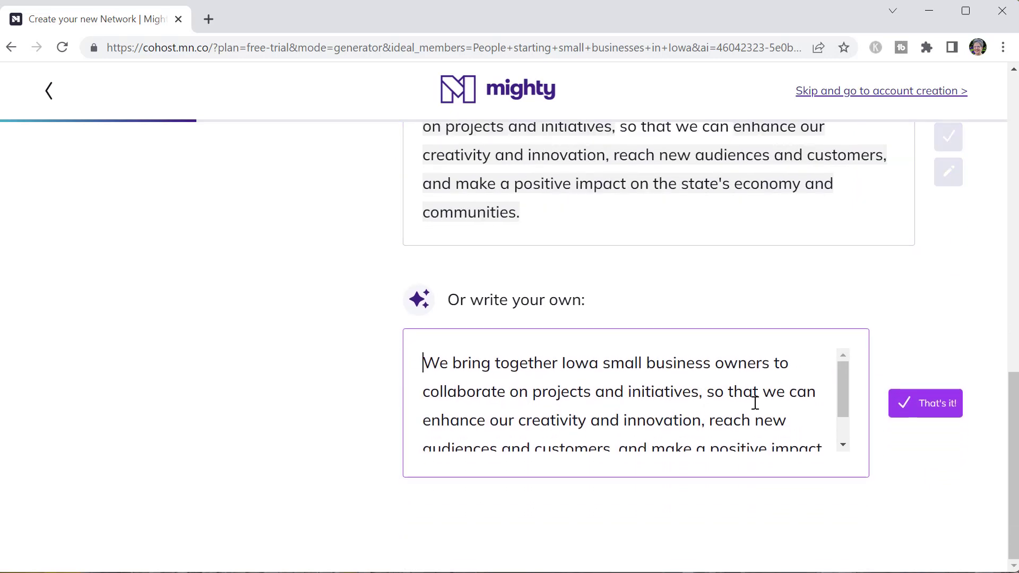
pyautogui.scroll(-1, 756, 404)
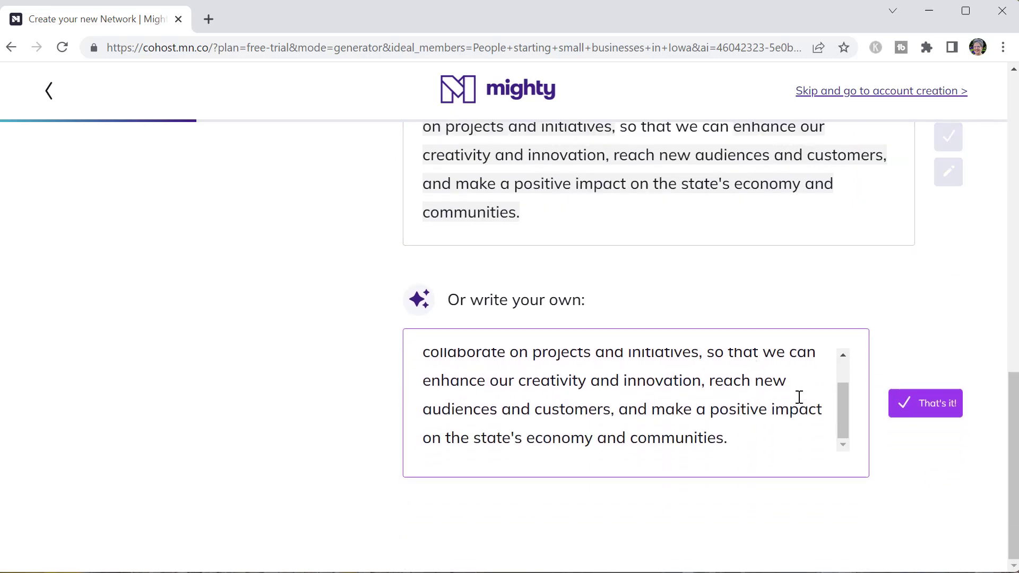
pyautogui.scroll(1, 710, 393)
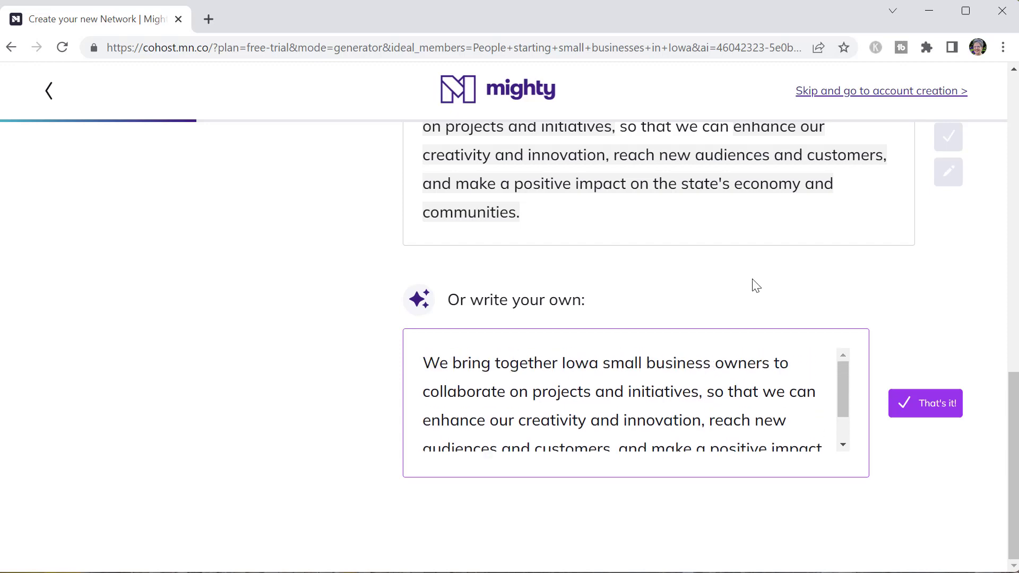
pyautogui.scroll(3, 764, 290)
# Confirm the Iowa small-business collaboration description and browse the suggested names
pyautogui.click(908, 305)
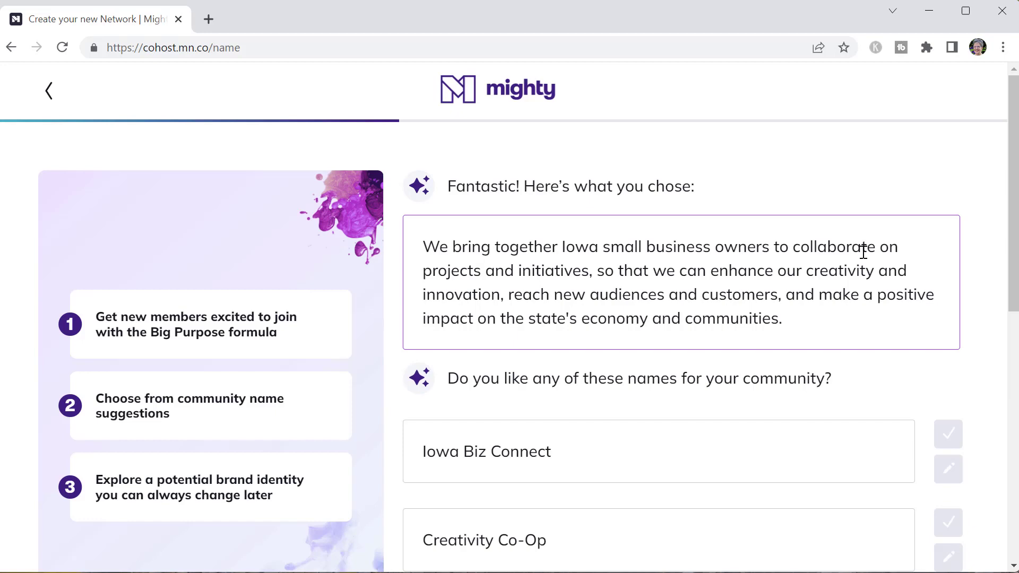
pyautogui.scroll(-3, 889, 346)
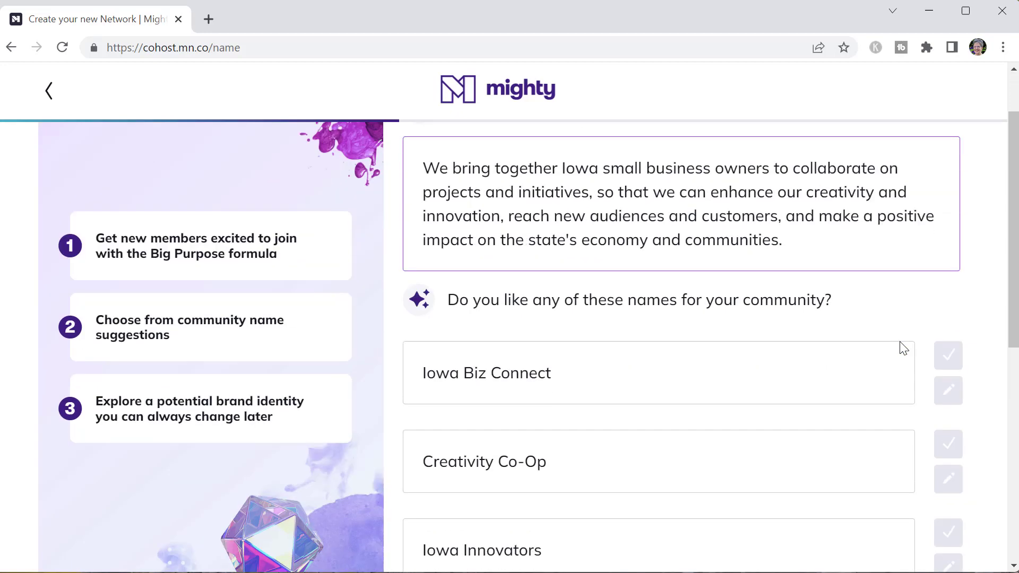
pyautogui.scroll(-2, 871, 255)
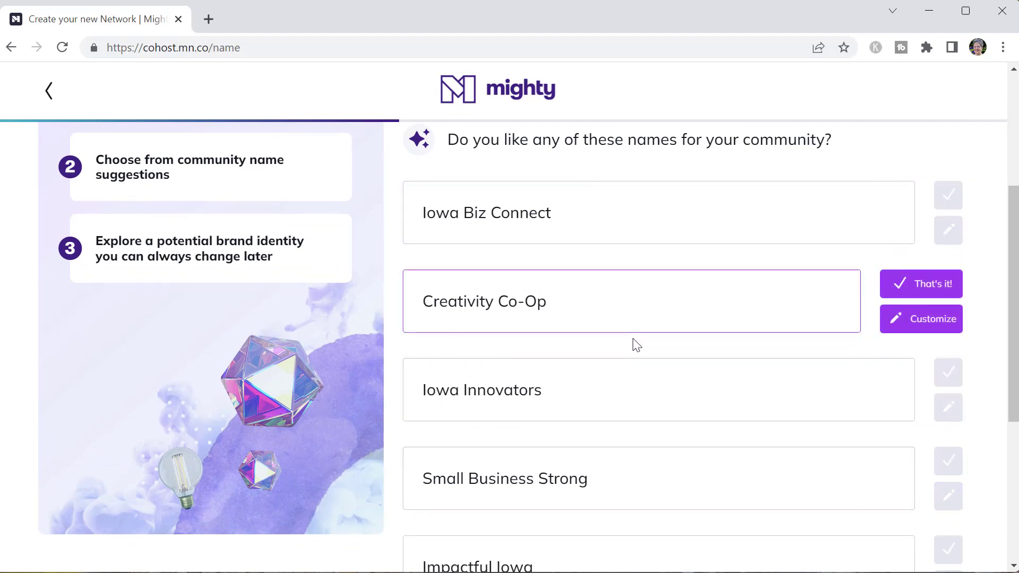
pyautogui.scroll(-2, 685, 341)
pyautogui.scroll(-3, 687, 361)
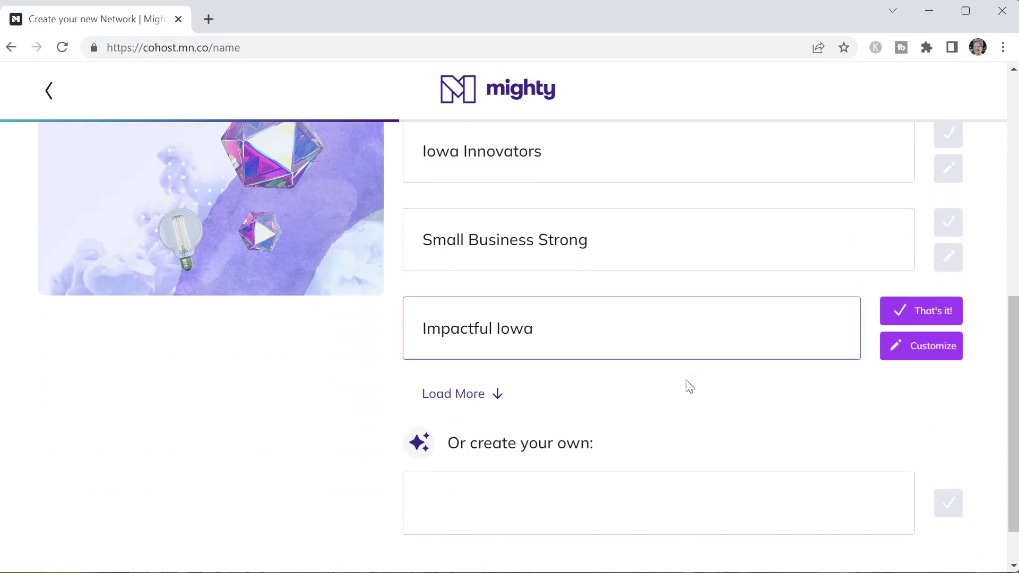
# Load more name suggestions, such as Keystone Collaborative and Emerging Entrepreneurs Iowa
pyautogui.click(453, 396)
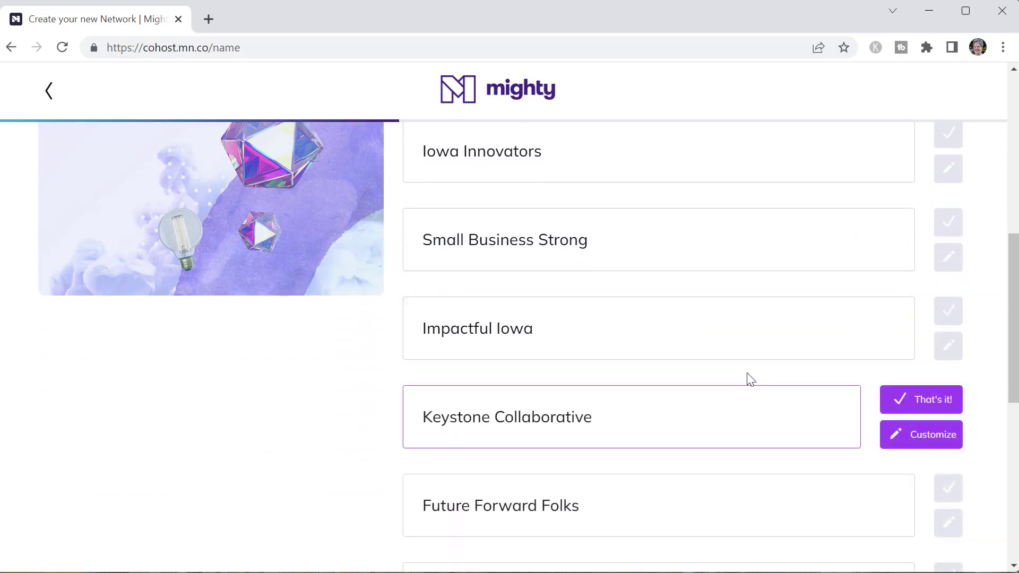
pyautogui.scroll(-3, 749, 377)
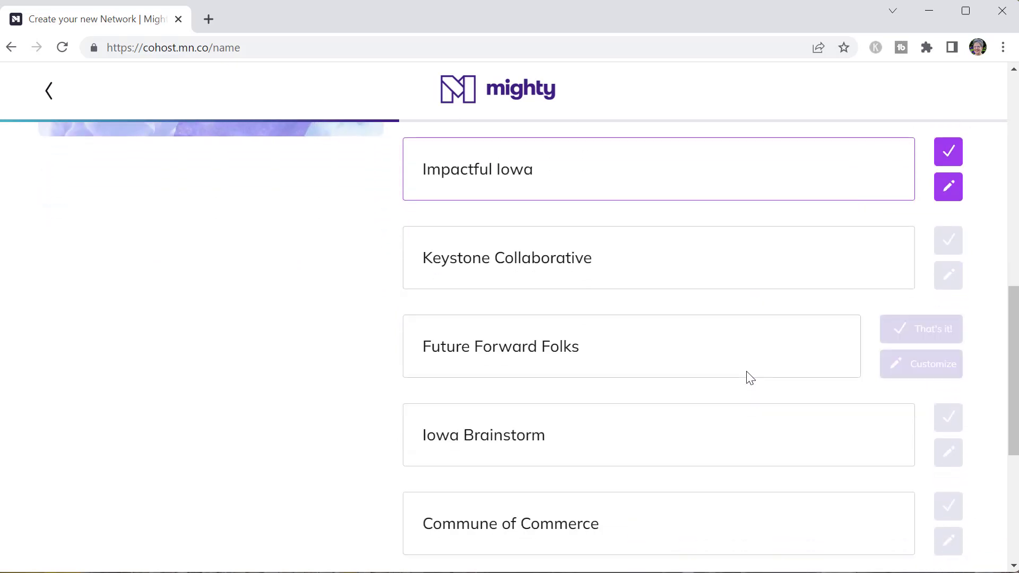
pyautogui.scroll(-2, 749, 378)
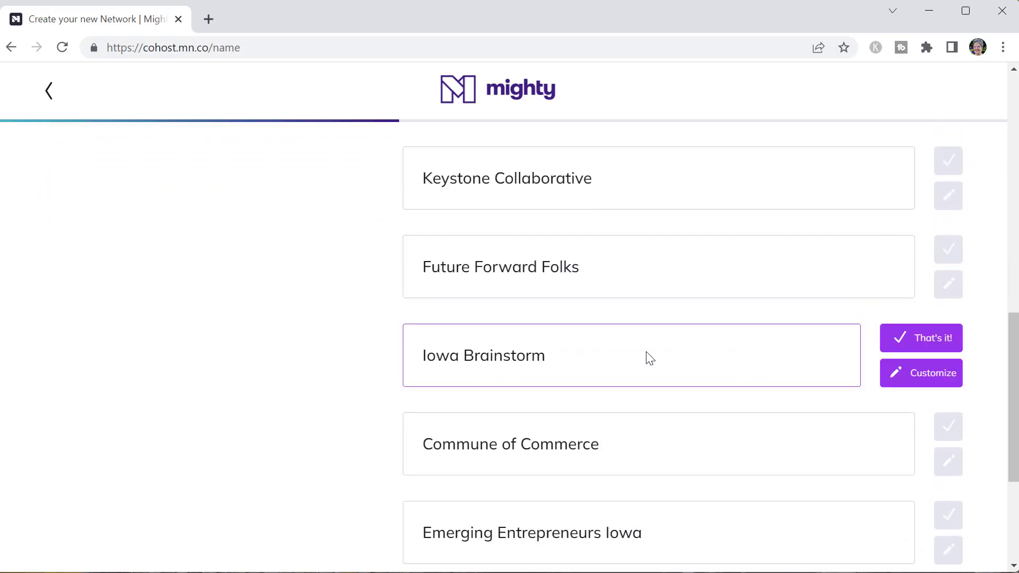
pyautogui.scroll(-3, 732, 362)
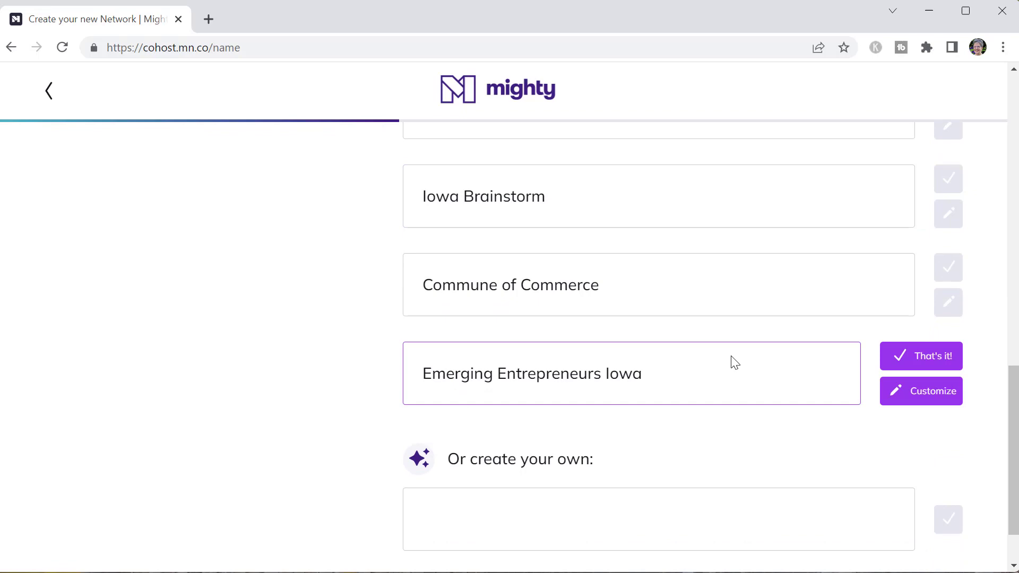
pyautogui.scroll(7, 716, 357)
pyautogui.scroll(6, 714, 355)
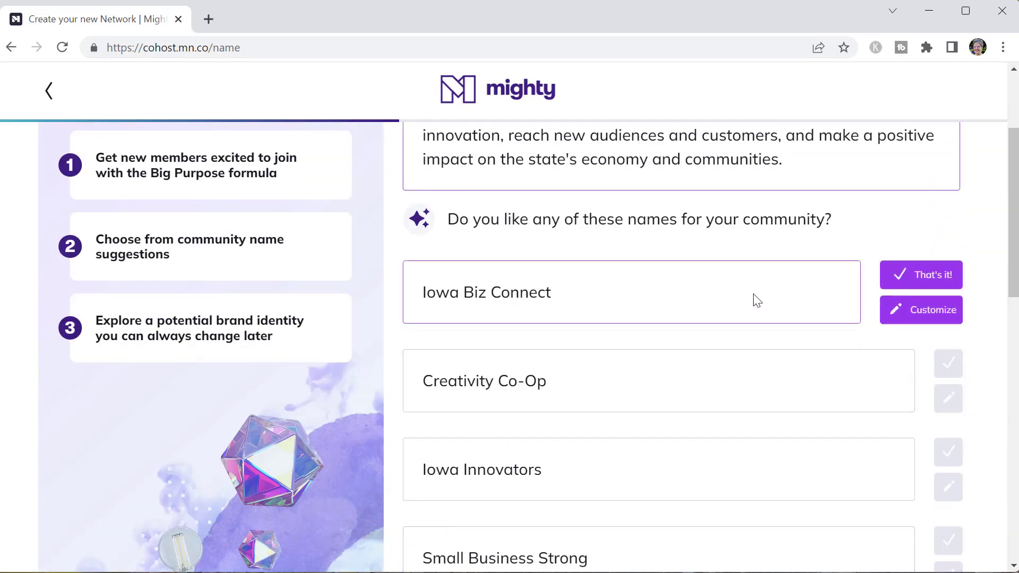
# Pick Iowa Biz Connect as the community name and review its generated preview
pyautogui.click(941, 271)
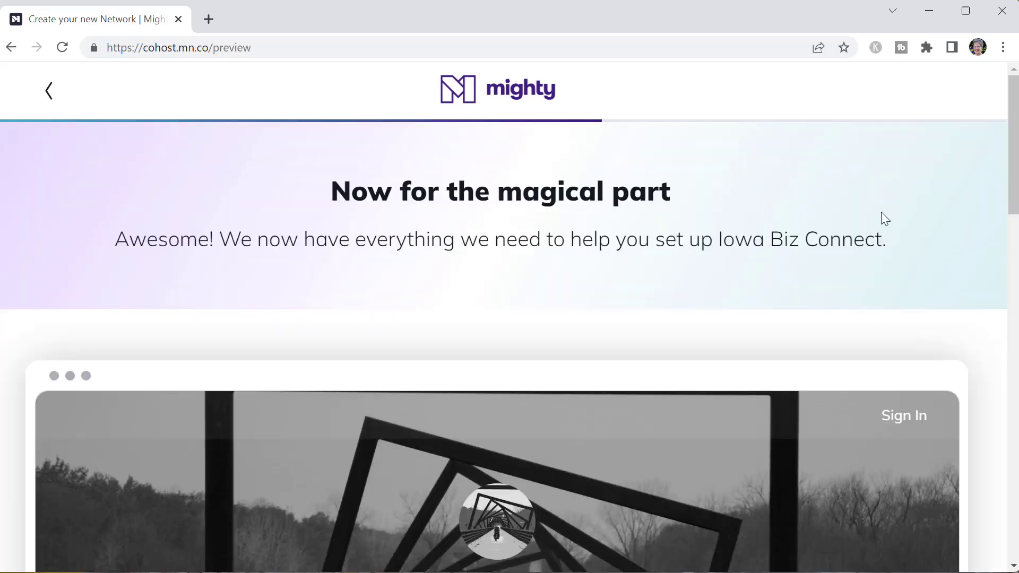
pyautogui.scroll(-5, 885, 217)
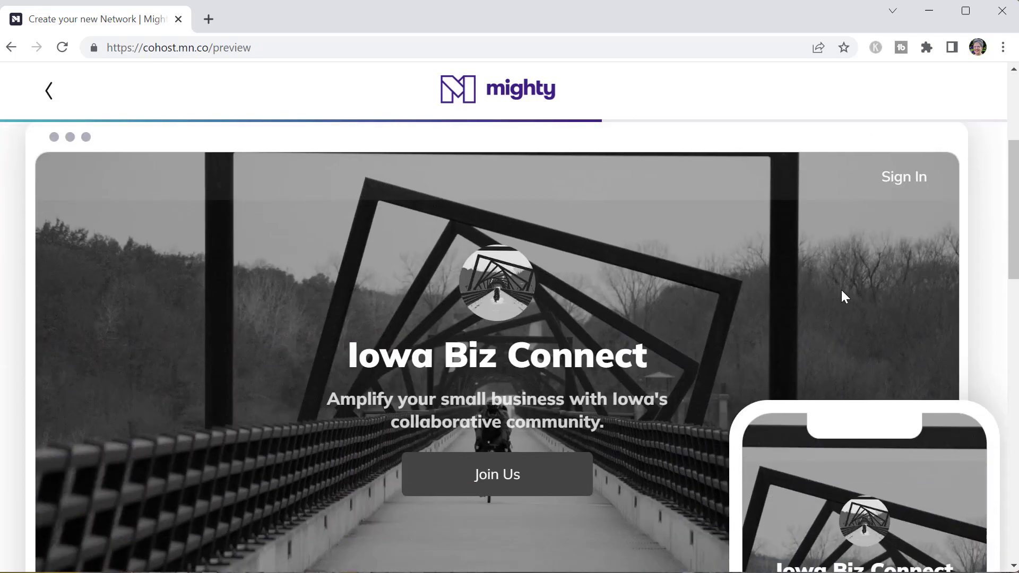
pyautogui.scroll(-3, 842, 295)
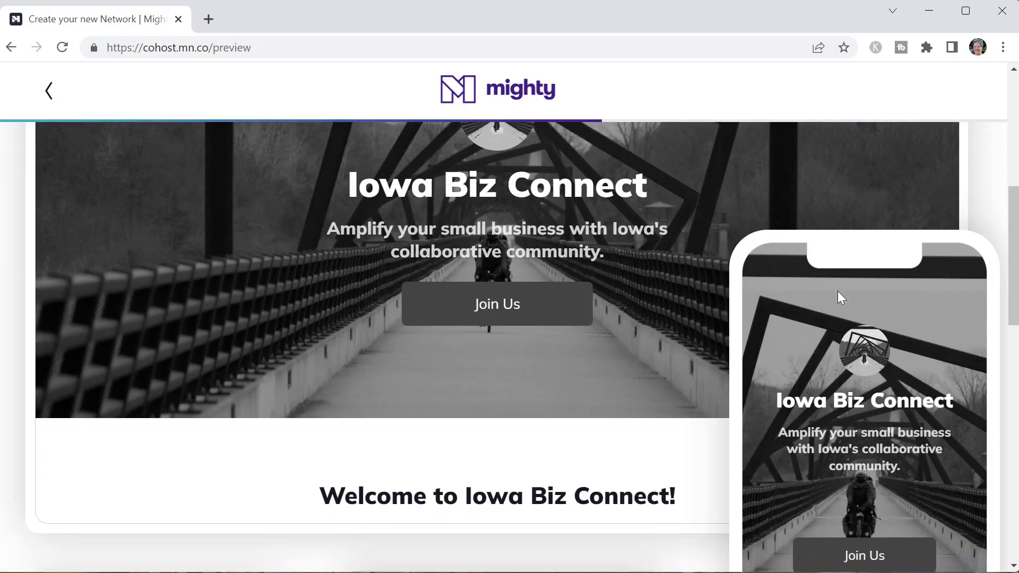
pyautogui.scroll(-3, 839, 297)
pyautogui.scroll(-4, 830, 302)
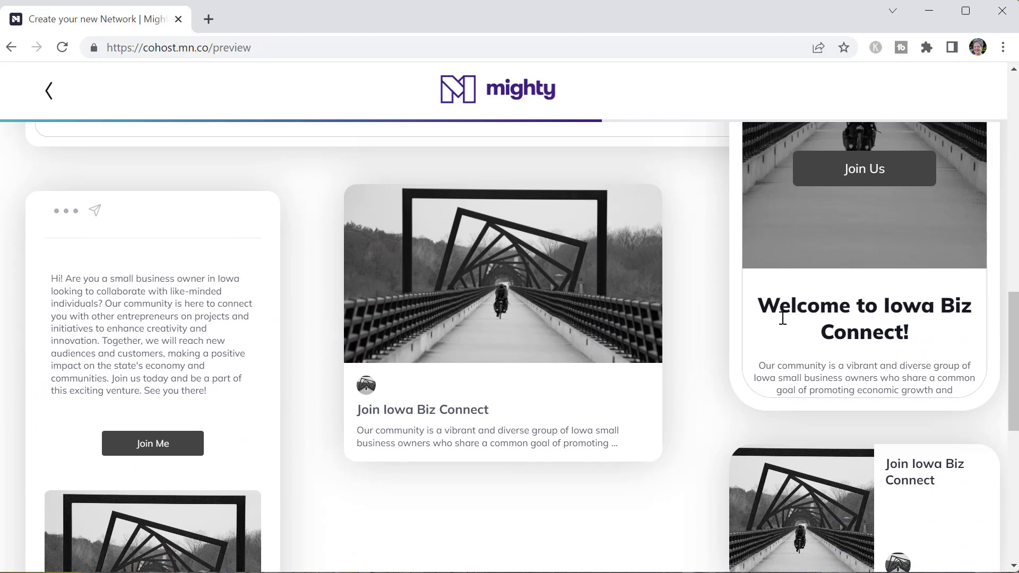
pyautogui.scroll(-2, 641, 326)
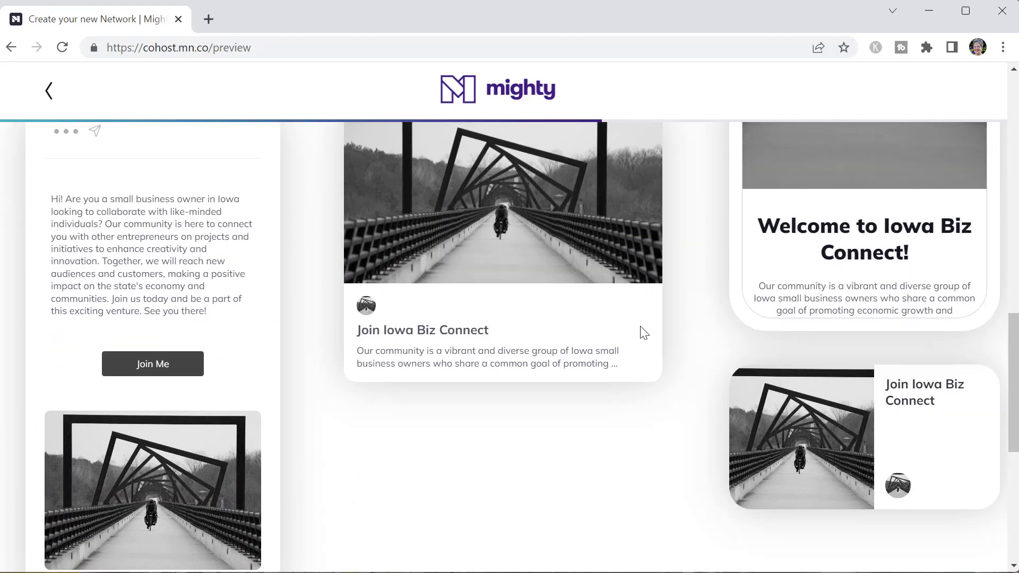
pyautogui.scroll(-4, 584, 314)
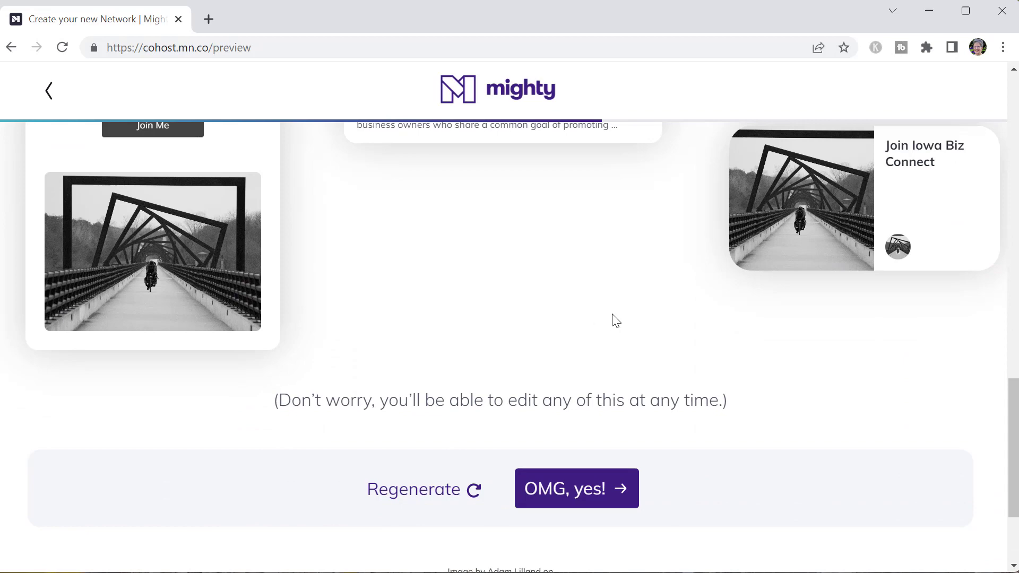
pyautogui.scroll(3, 584, 313)
pyautogui.scroll(4, 568, 305)
pyautogui.scroll(4, 571, 308)
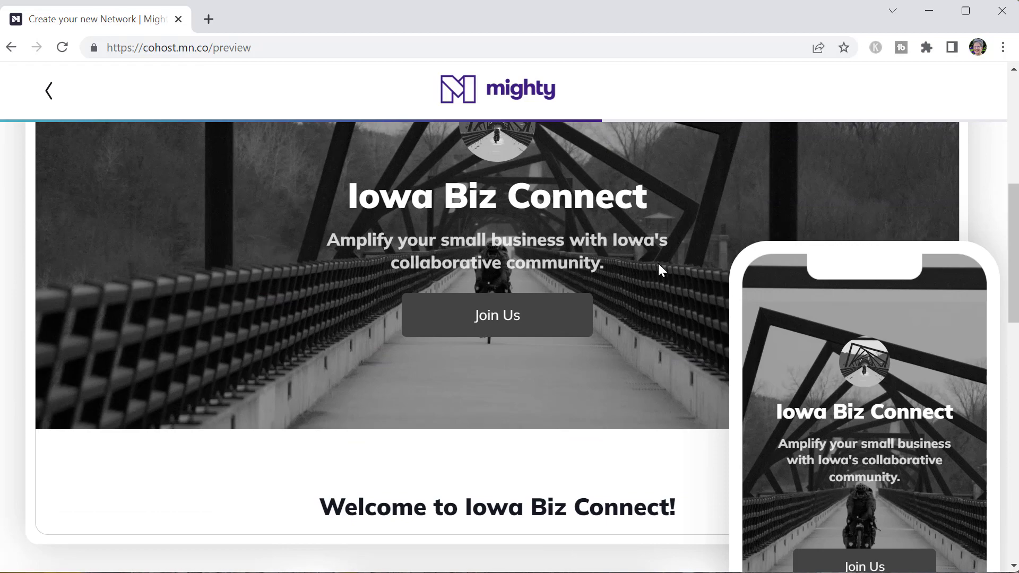
# Accept the Iowa Biz Connect preview with 'OMG, yes!' to reach account creation
pyautogui.scroll(-4, 658, 263)
pyautogui.scroll(-3, 610, 288)
pyautogui.scroll(-3, 608, 303)
pyautogui.scroll(-3, 607, 306)
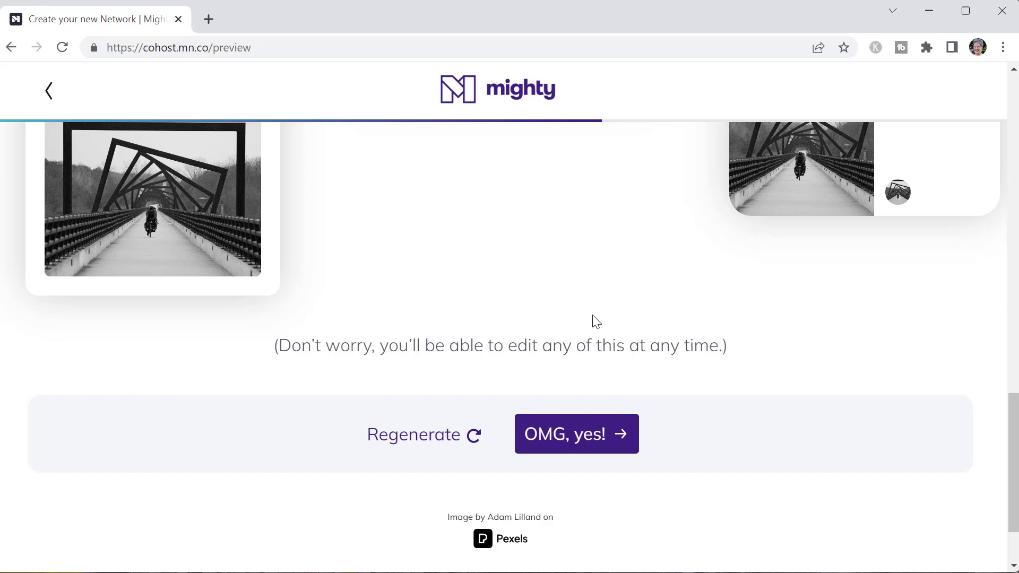
pyautogui.scroll(-2, 593, 321)
pyautogui.click(577, 338)
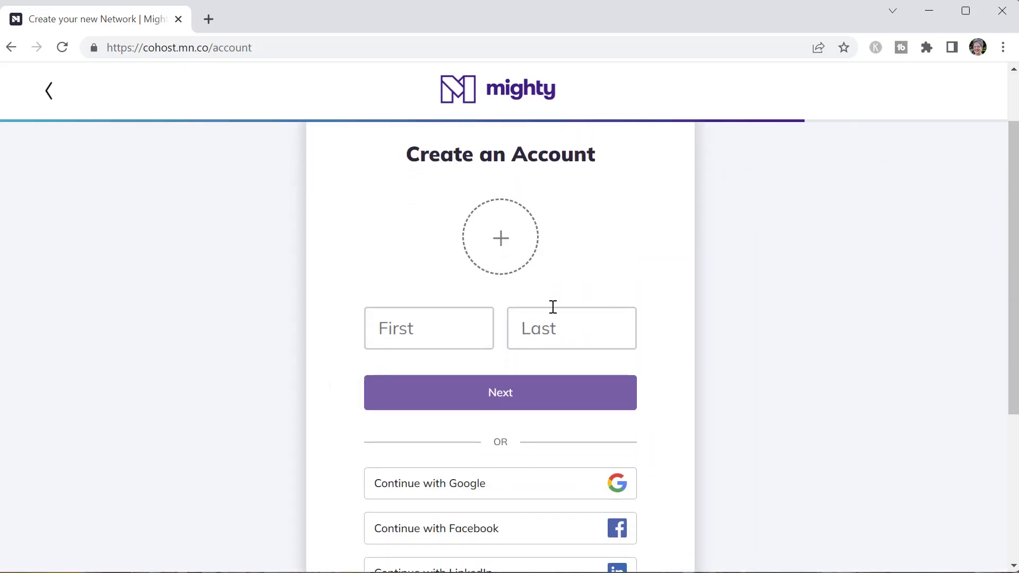
pyautogui.click(436, 329)
pyautogui.press('Tab')
pyautogui.click(534, 410)
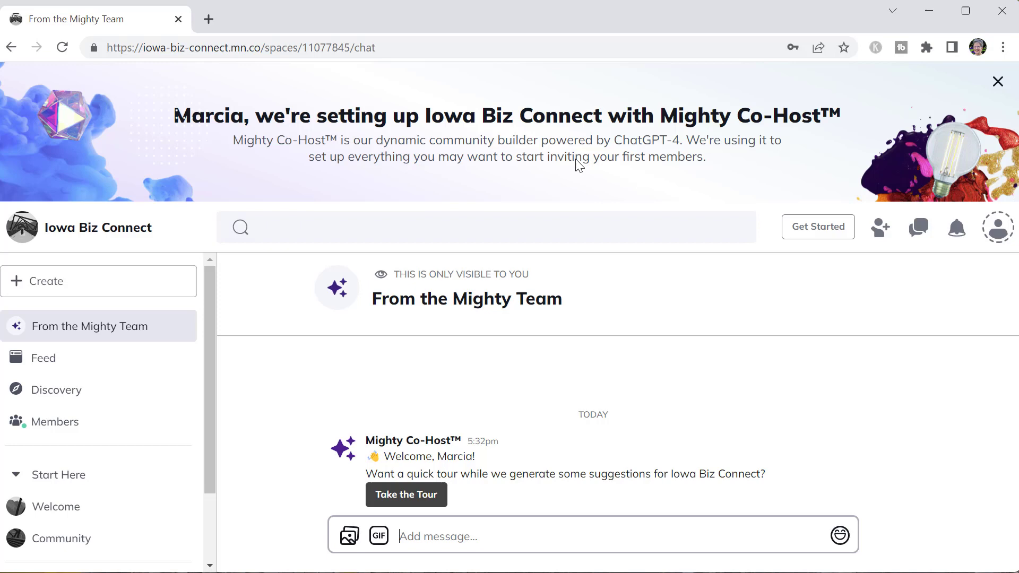
# Close the Co-Host banner and complete the tour: collections, Welcome, Community, new spaces, global features, settings
pyautogui.click(993, 84)
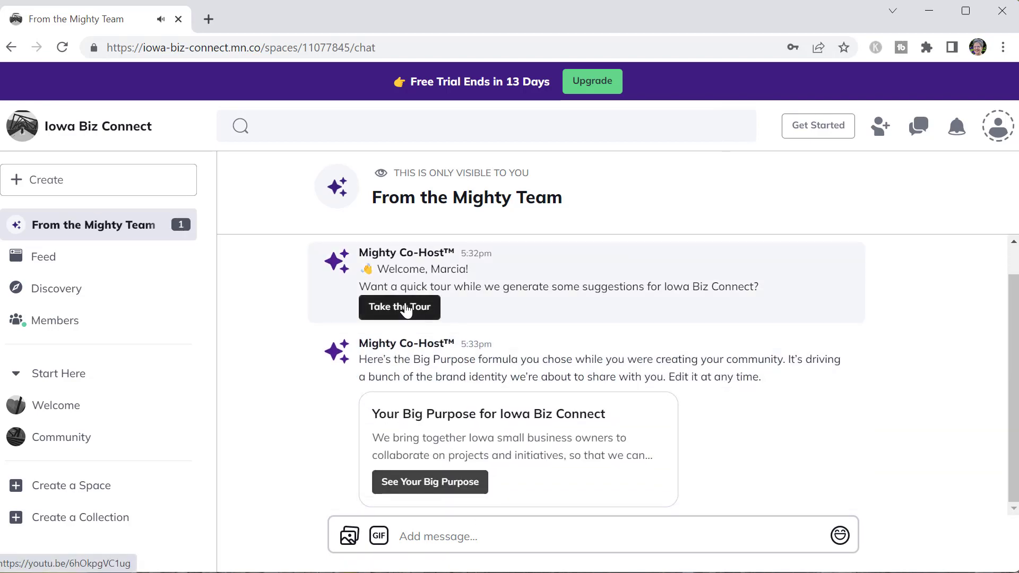
pyautogui.click(406, 310)
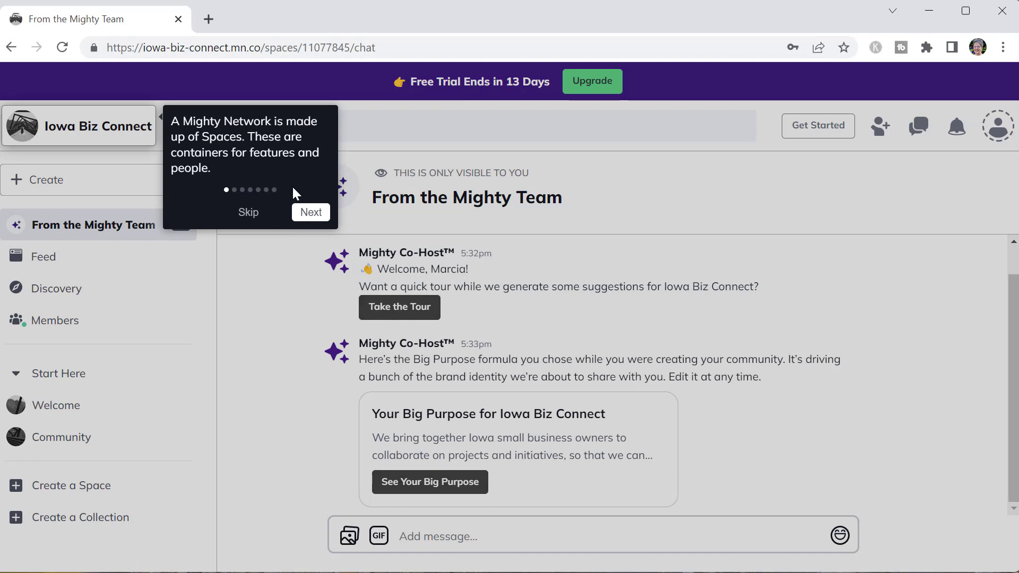
pyautogui.click(312, 217)
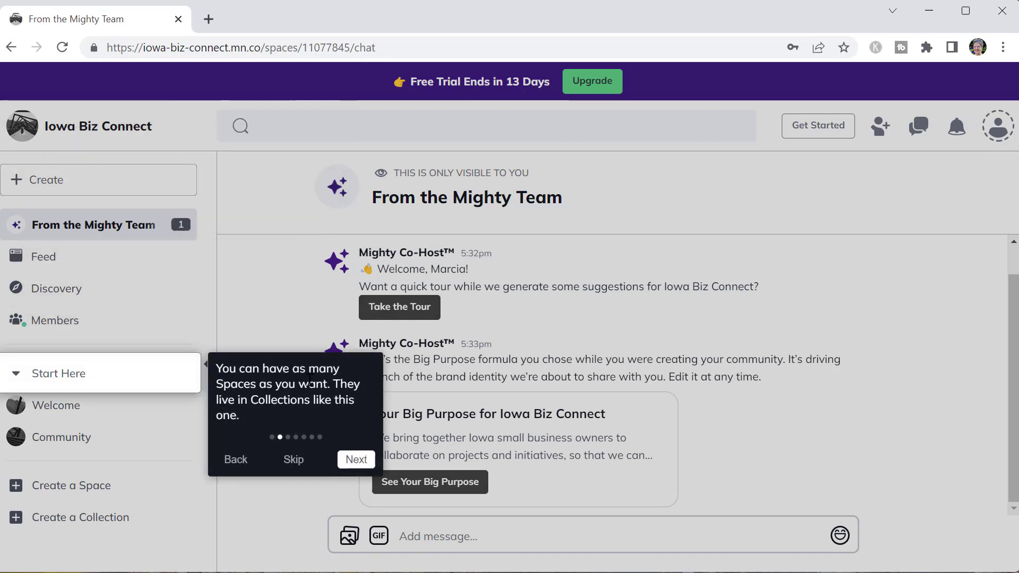
pyautogui.click(356, 461)
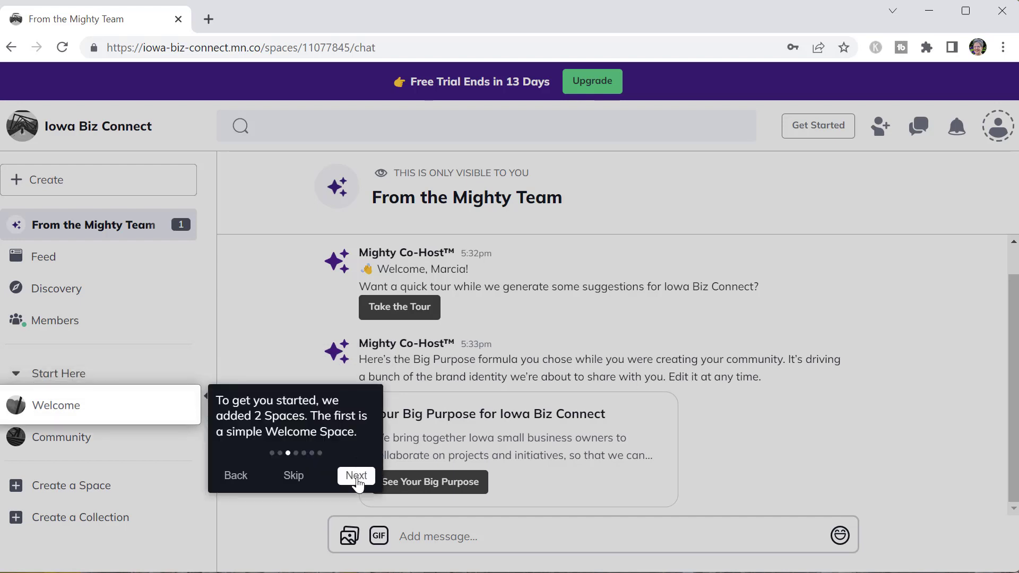
pyautogui.click(356, 476)
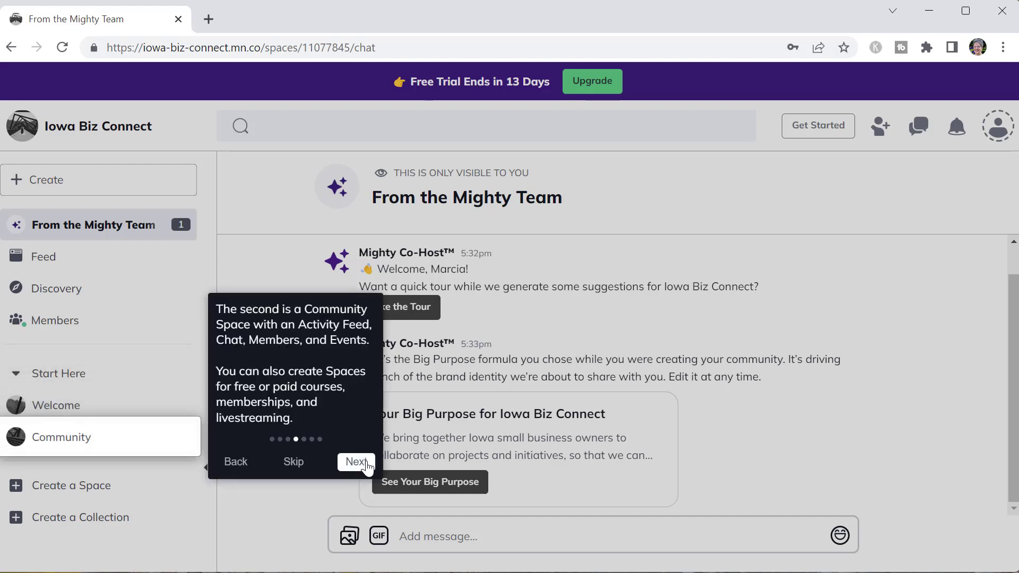
pyautogui.click(365, 464)
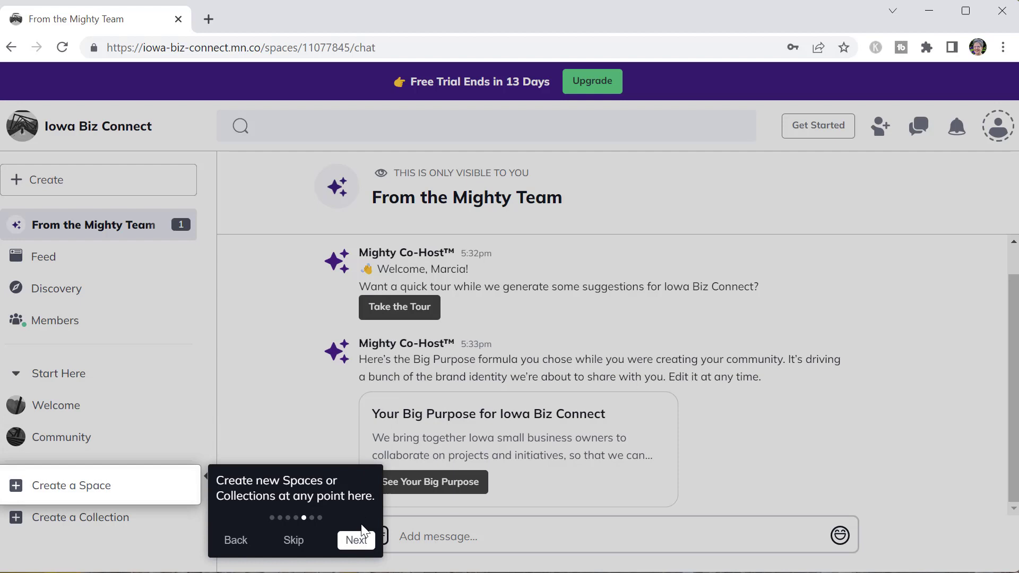
pyautogui.click(353, 541)
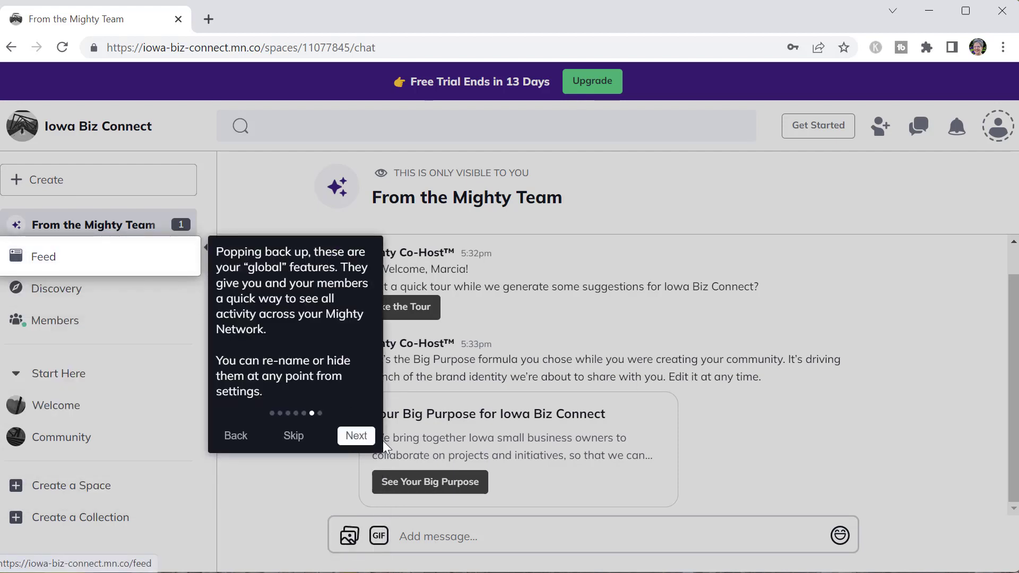
pyautogui.click(356, 437)
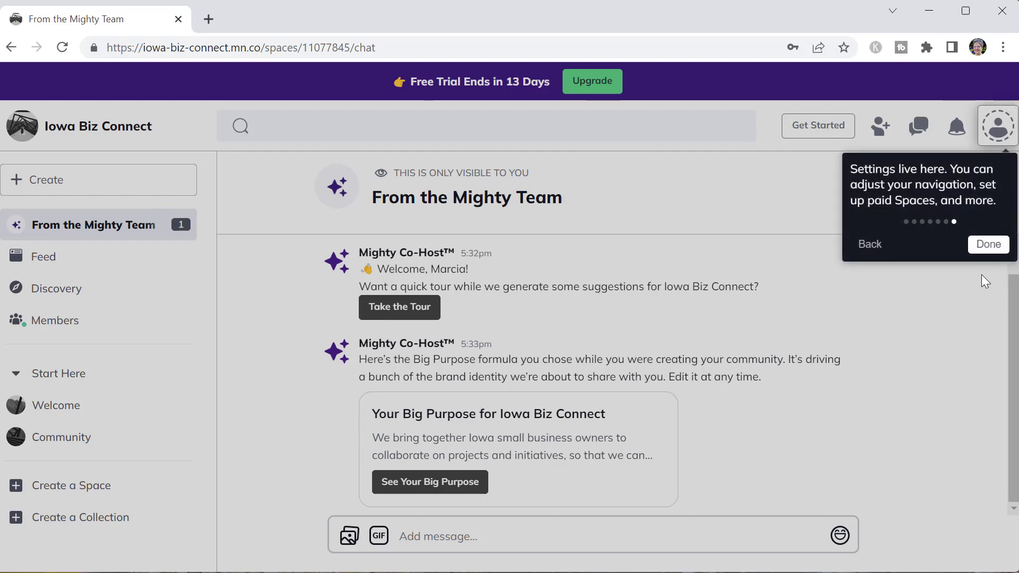
pyautogui.click(989, 245)
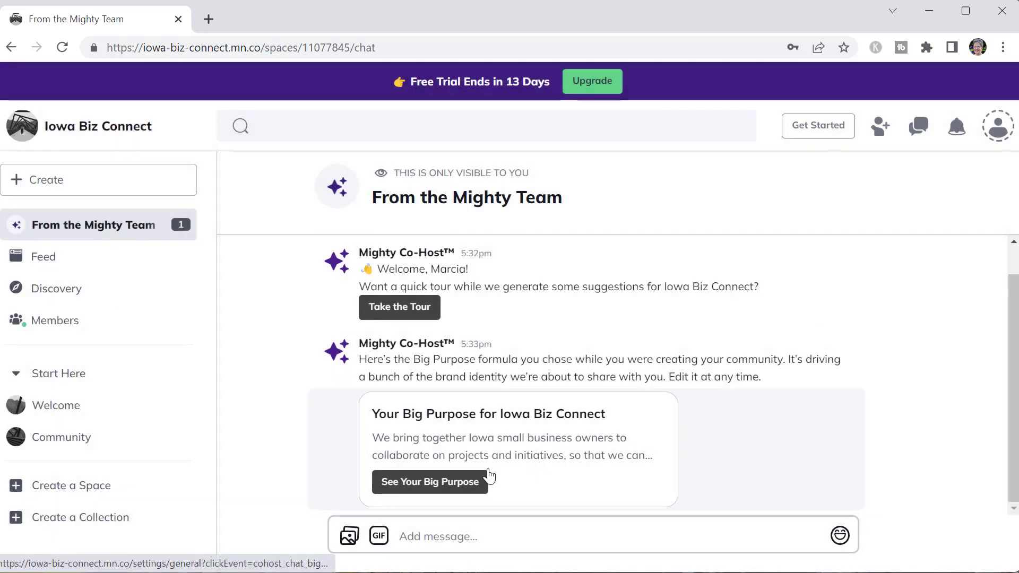
# Review the Big Purpose, name, tagline, description and invite copy, then go to the landing page
pyautogui.click(485, 481)
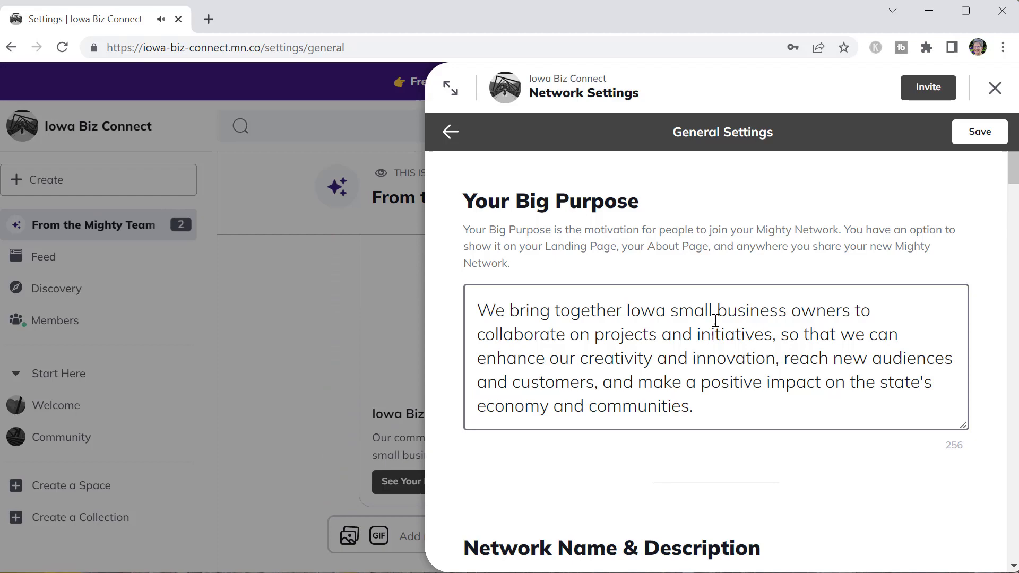
pyautogui.scroll(-6, 726, 348)
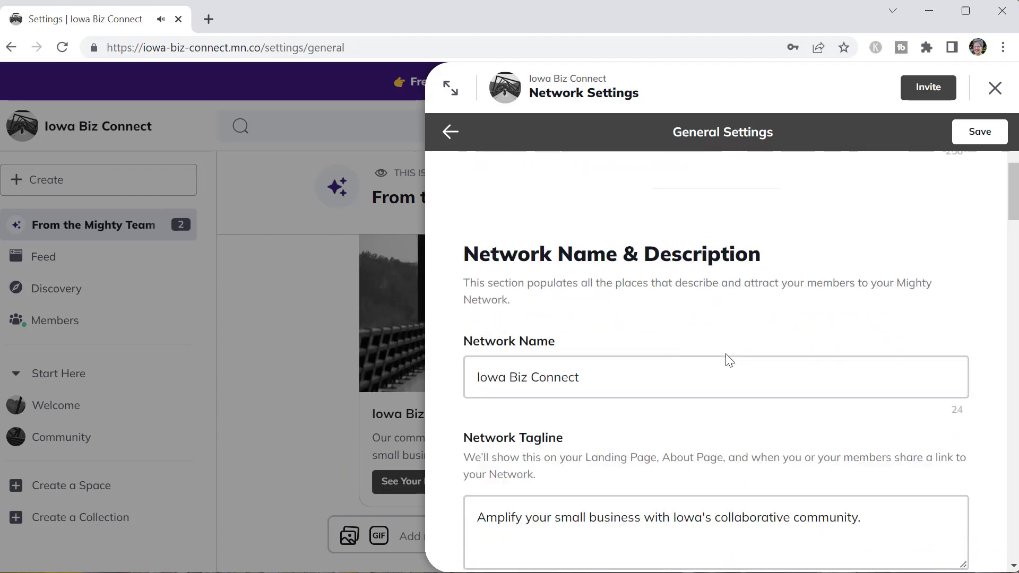
pyautogui.scroll(-5, 727, 354)
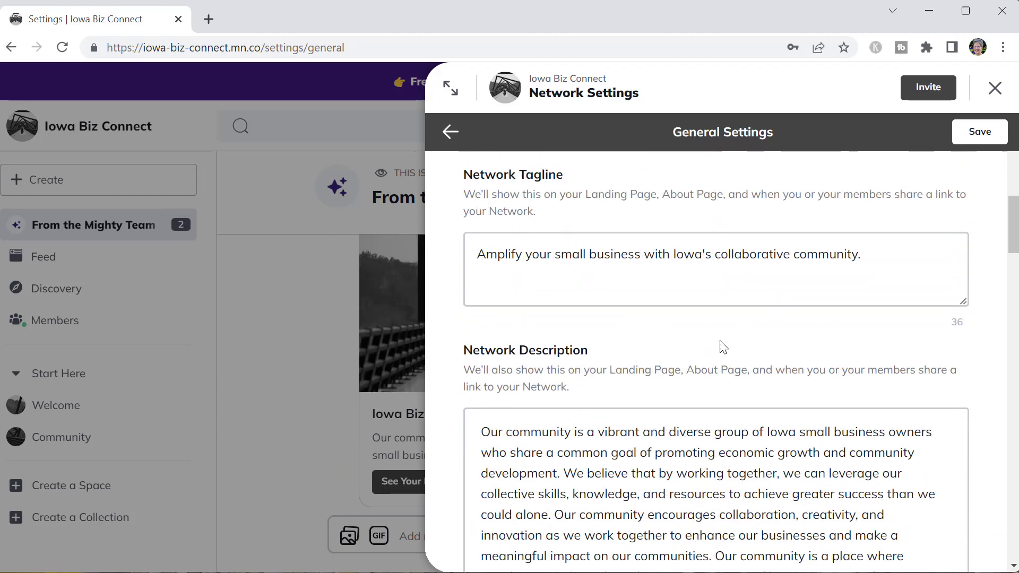
pyautogui.scroll(-6, 722, 347)
pyautogui.scroll(-5, 719, 345)
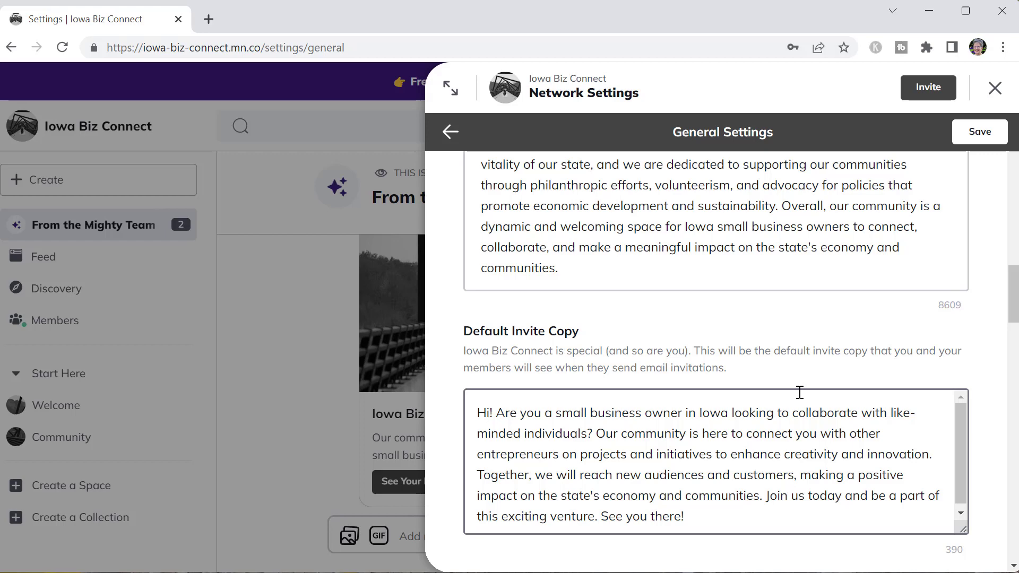
pyautogui.click(994, 90)
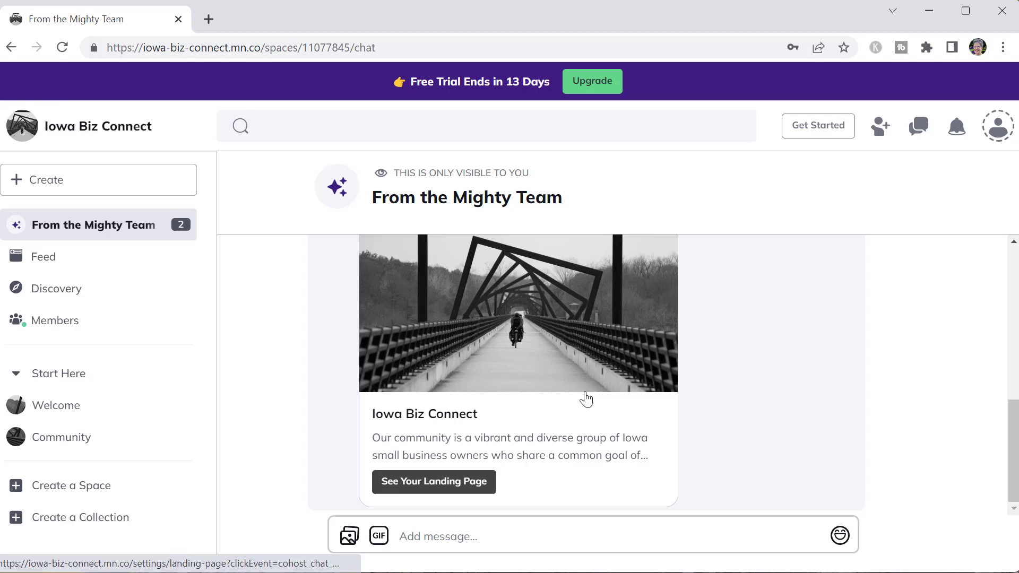
pyautogui.click(461, 485)
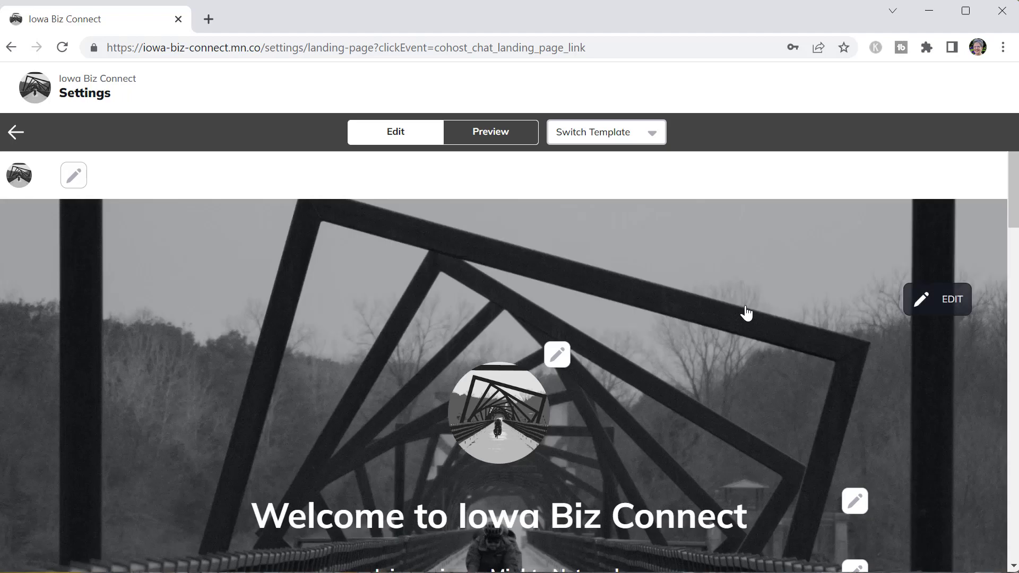
# Scroll the landing page from 'Why Iowa Biz Connect?' down to the community impact events
pyautogui.scroll(-3, 755, 355)
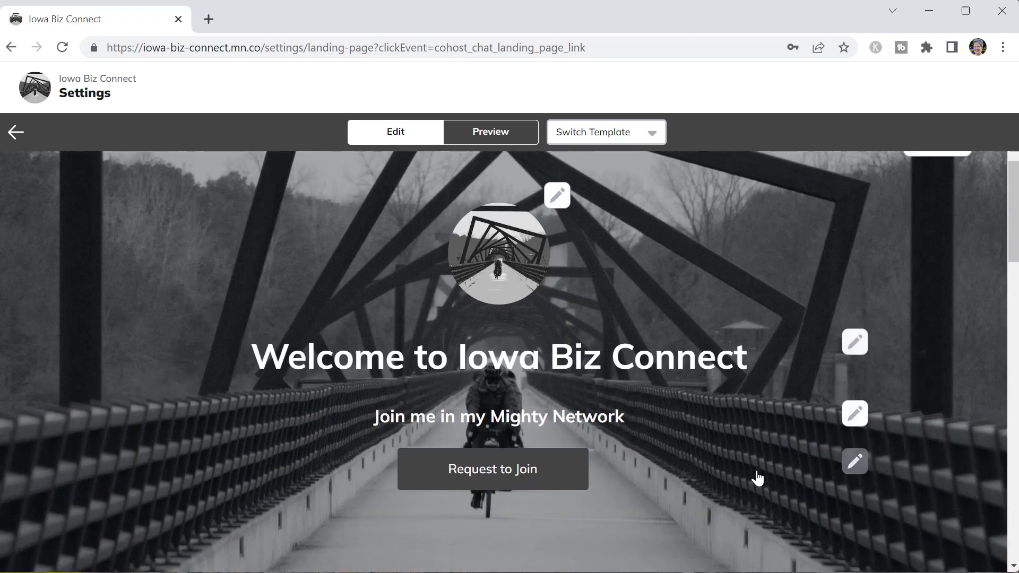
pyautogui.scroll(-5, 758, 478)
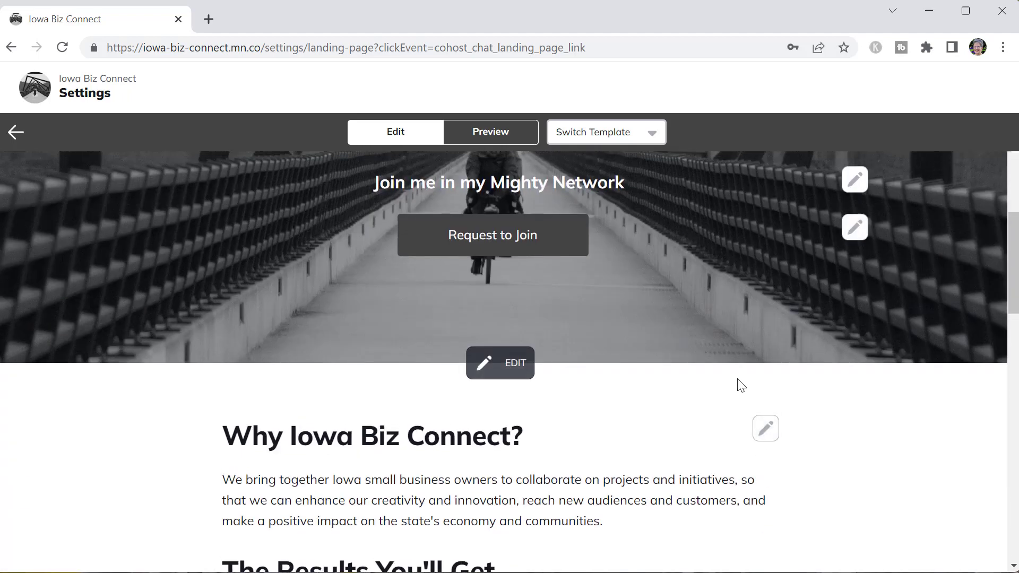
pyautogui.scroll(5, 743, 380)
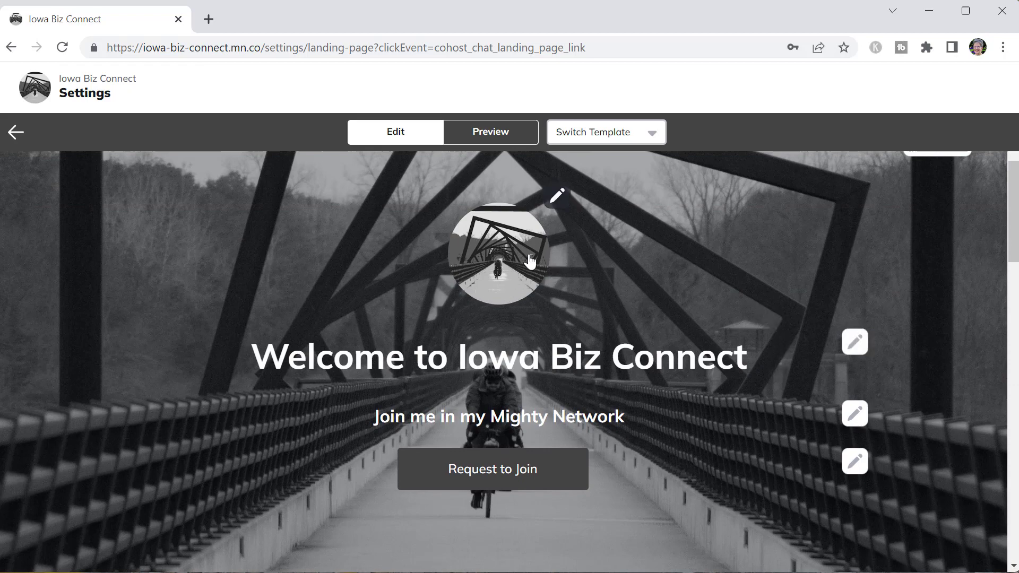
pyautogui.scroll(-4, 714, 463)
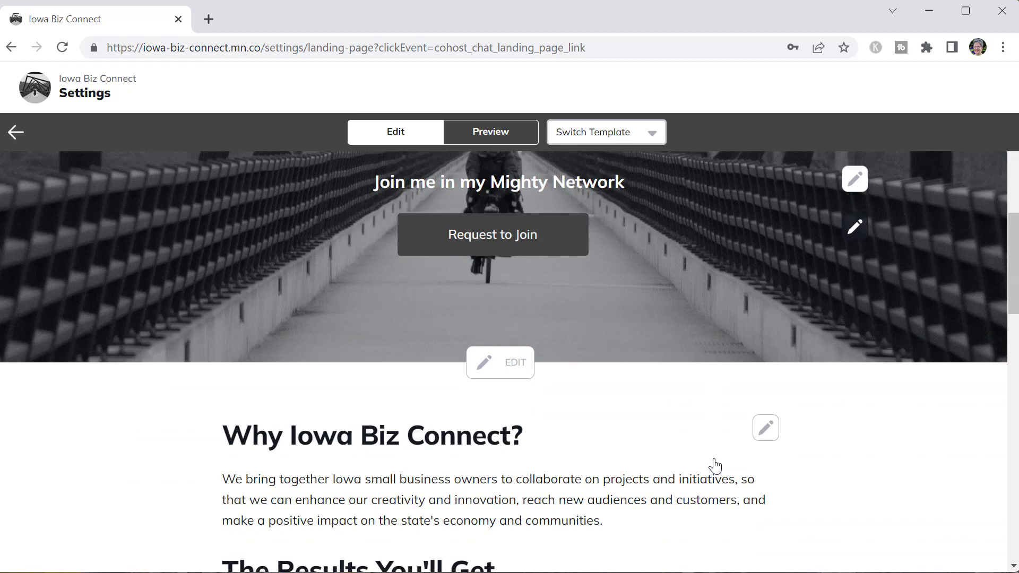
pyautogui.scroll(-2, 666, 428)
pyautogui.scroll(-3, 656, 418)
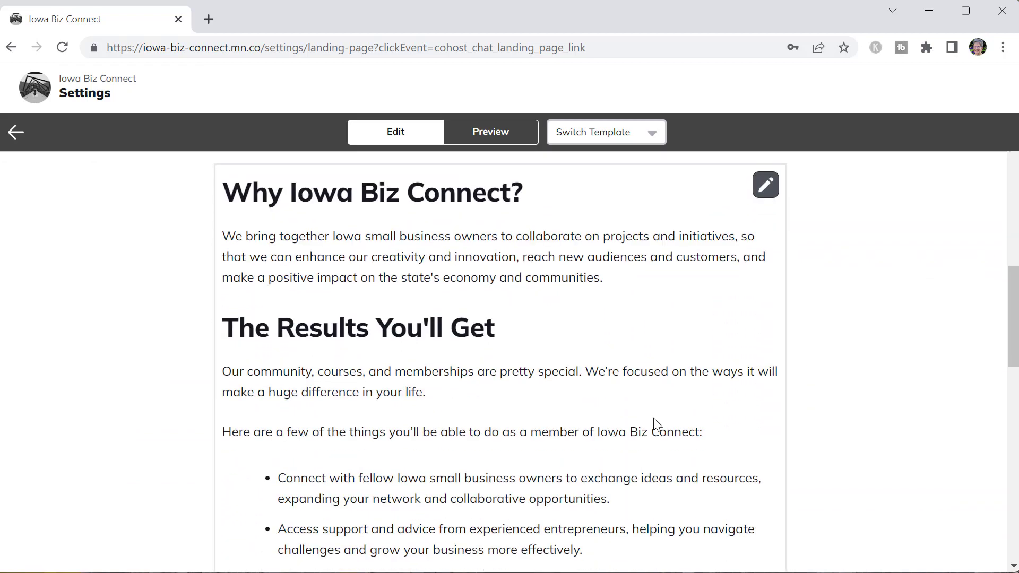
pyautogui.scroll(-2, 656, 419)
pyautogui.scroll(-3, 656, 422)
pyautogui.scroll(-3, 656, 425)
pyautogui.scroll(-2, 654, 424)
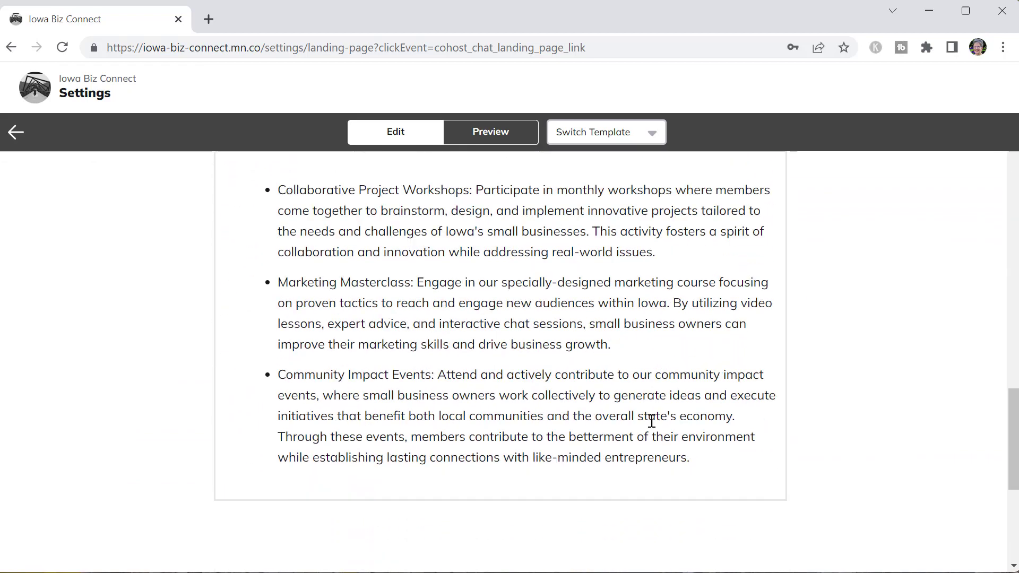
pyautogui.scroll(-3, 652, 431)
pyautogui.scroll(3, 651, 432)
pyautogui.scroll(4, 648, 430)
pyautogui.scroll(10, 649, 431)
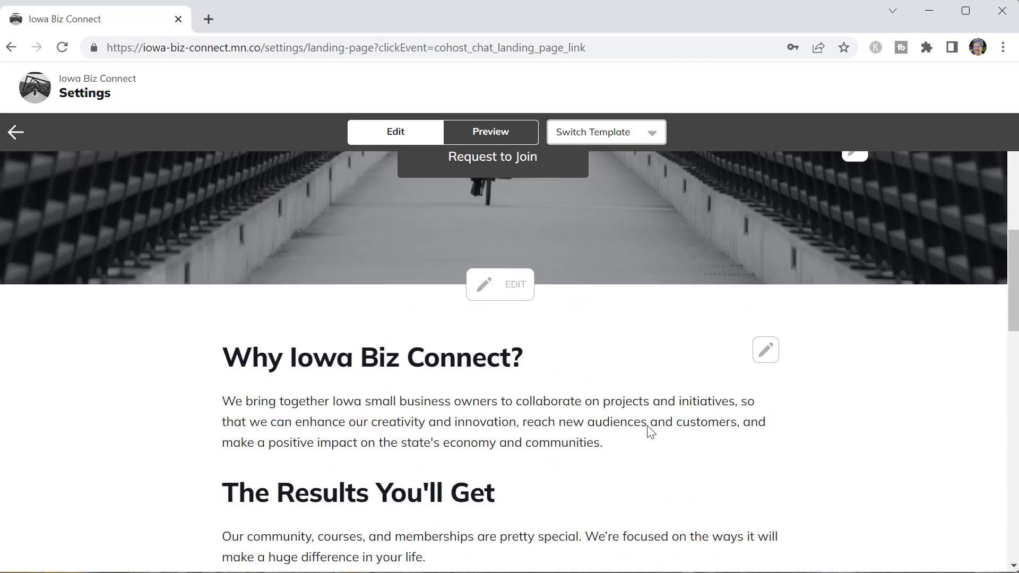
pyautogui.scroll(8, 649, 430)
pyautogui.scroll(-4, 652, 431)
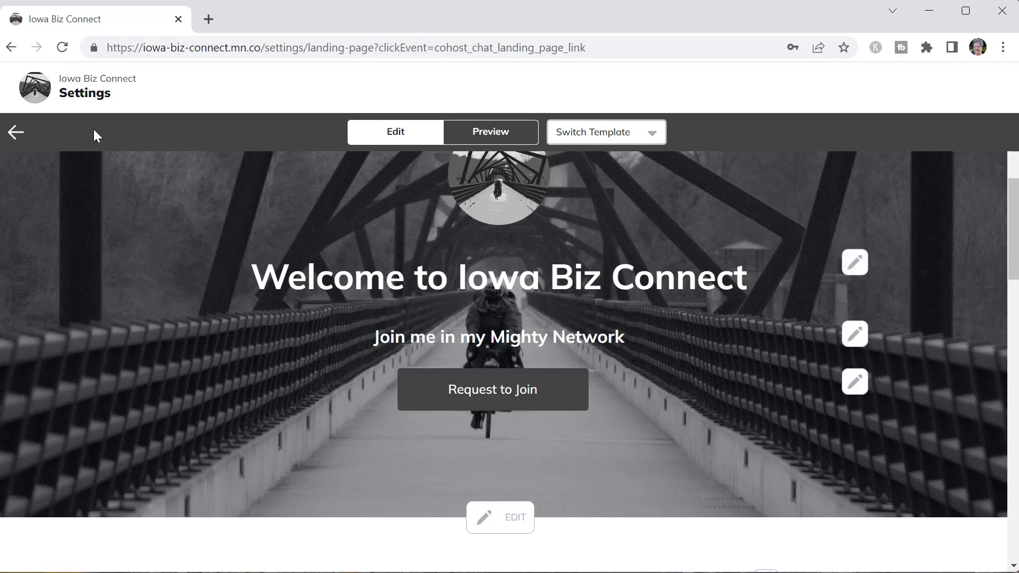
# Exit the landing page and Network Settings, back to the chat's Welcome Space card
pyautogui.click(15, 134)
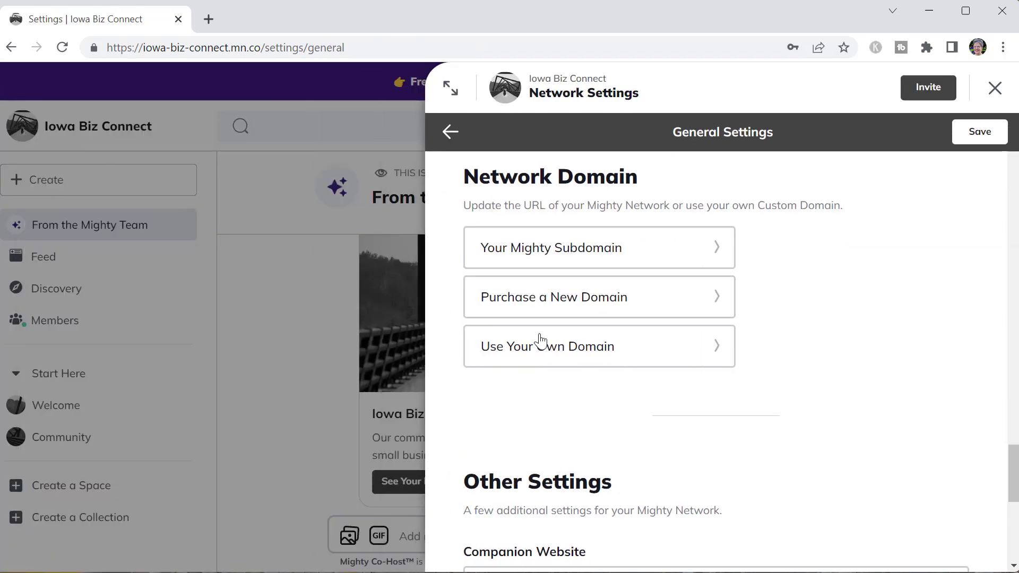
pyautogui.click(995, 88)
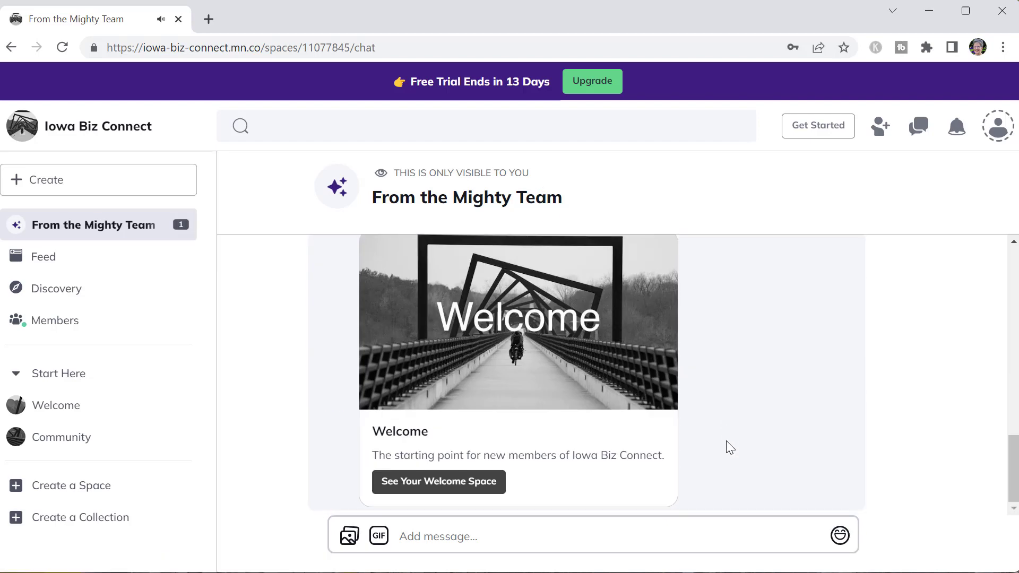
pyautogui.scroll(4, 731, 420)
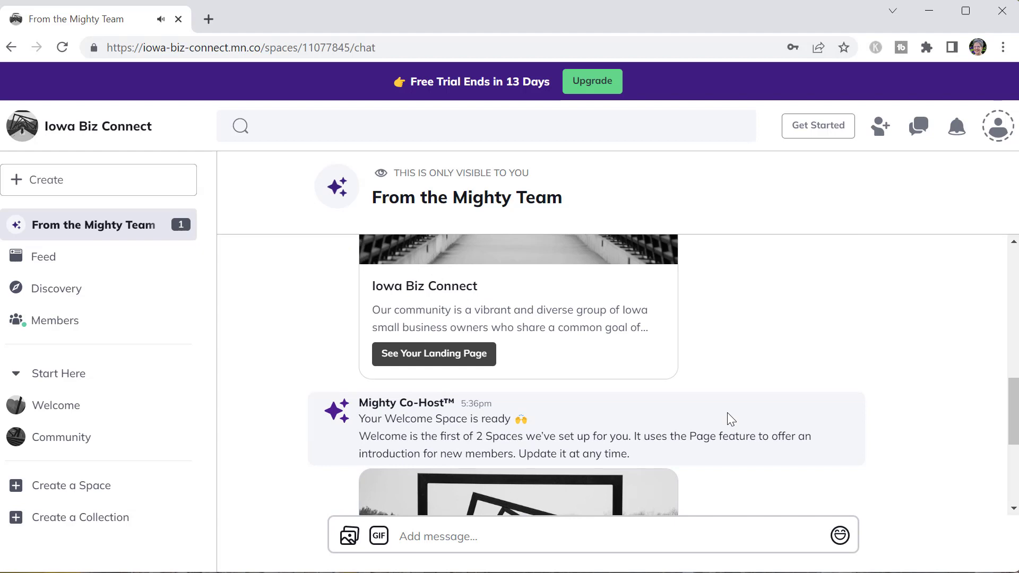
pyautogui.scroll(-4, 728, 419)
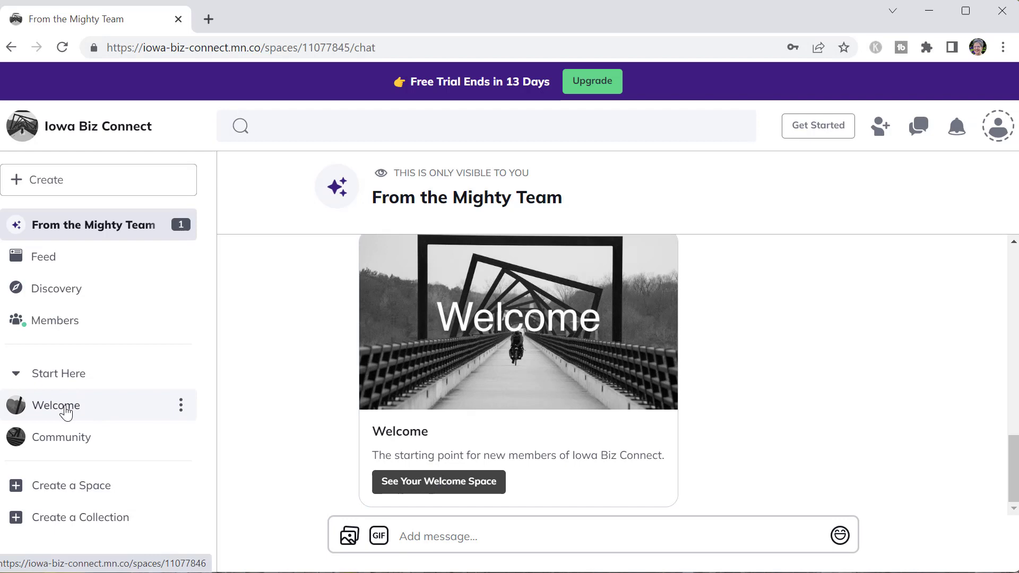
# Open the Welcome space and scroll through its page
pyautogui.click(66, 413)
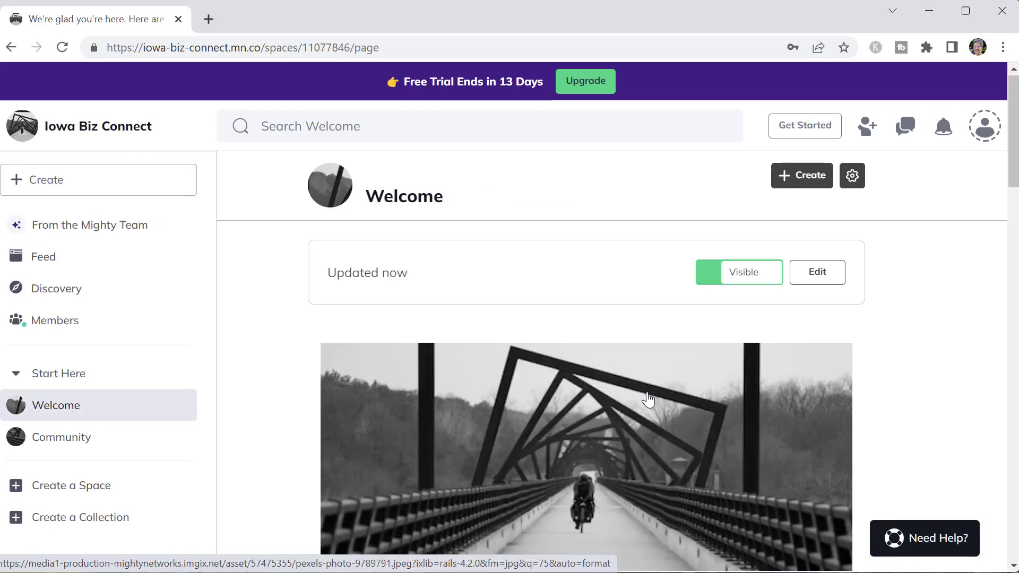
pyautogui.scroll(-6, 648, 399)
pyautogui.scroll(-3, 648, 399)
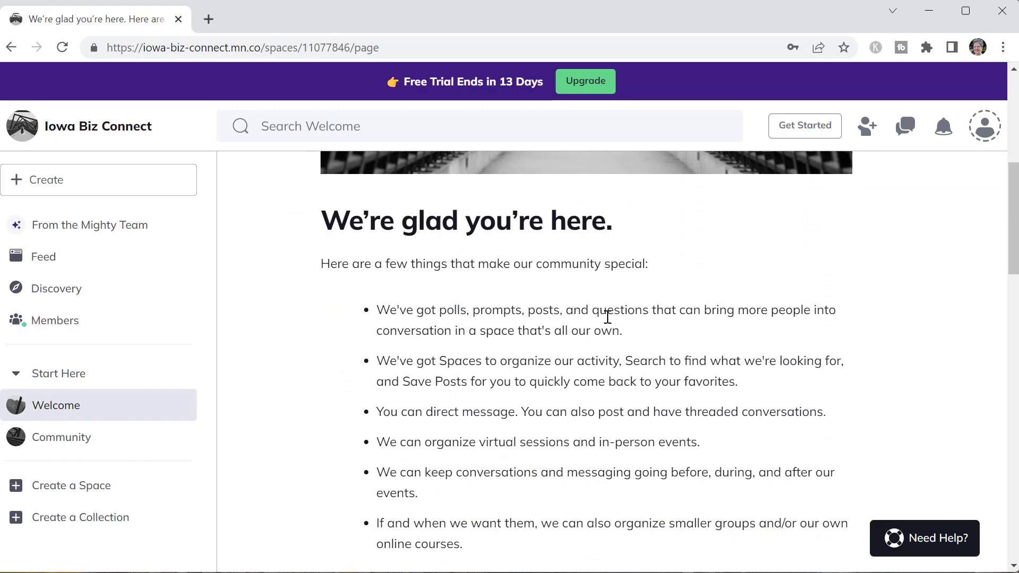
pyautogui.scroll(-2, 606, 319)
pyautogui.scroll(-1, 605, 329)
pyautogui.scroll(-2, 606, 339)
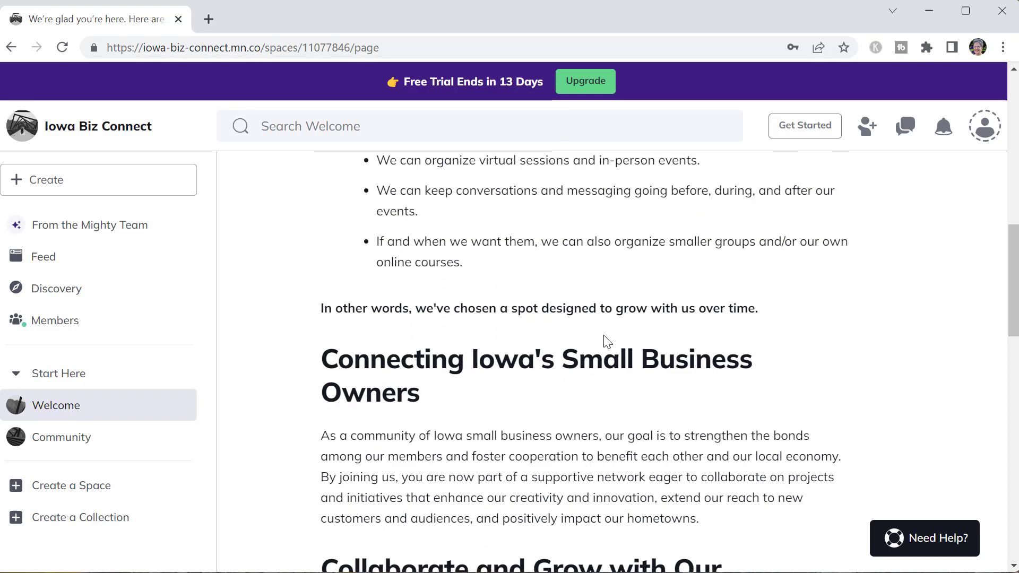
pyautogui.scroll(-2, 603, 348)
pyautogui.scroll(-2, 595, 355)
pyautogui.scroll(-4, 592, 361)
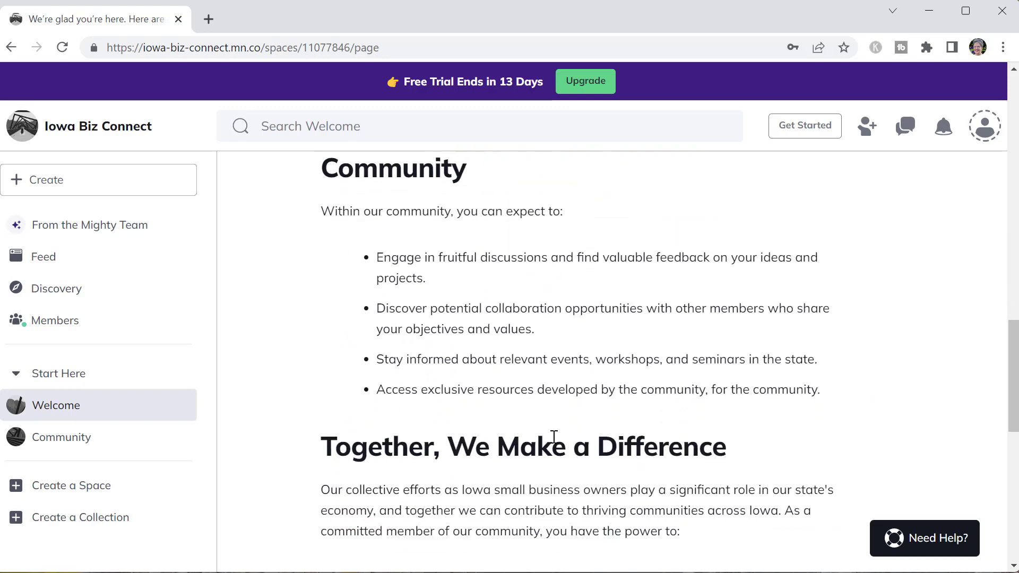
# Scroll back to the top of the Welcome page and return to From the Mighty Team
pyautogui.scroll(6, 554, 437)
pyautogui.scroll(10, 552, 439)
pyautogui.scroll(4, 555, 436)
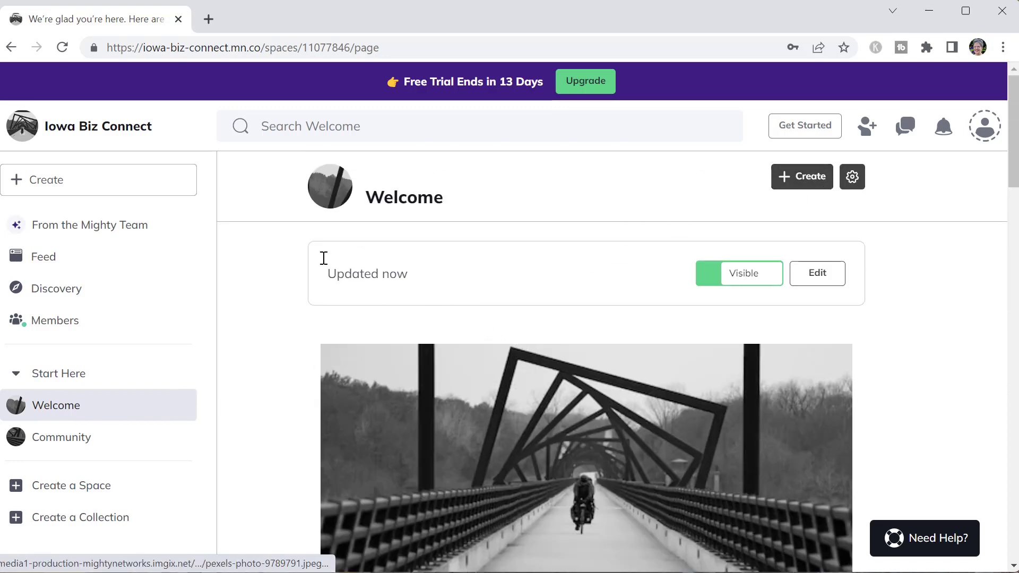
pyautogui.moveTo(90, 224)
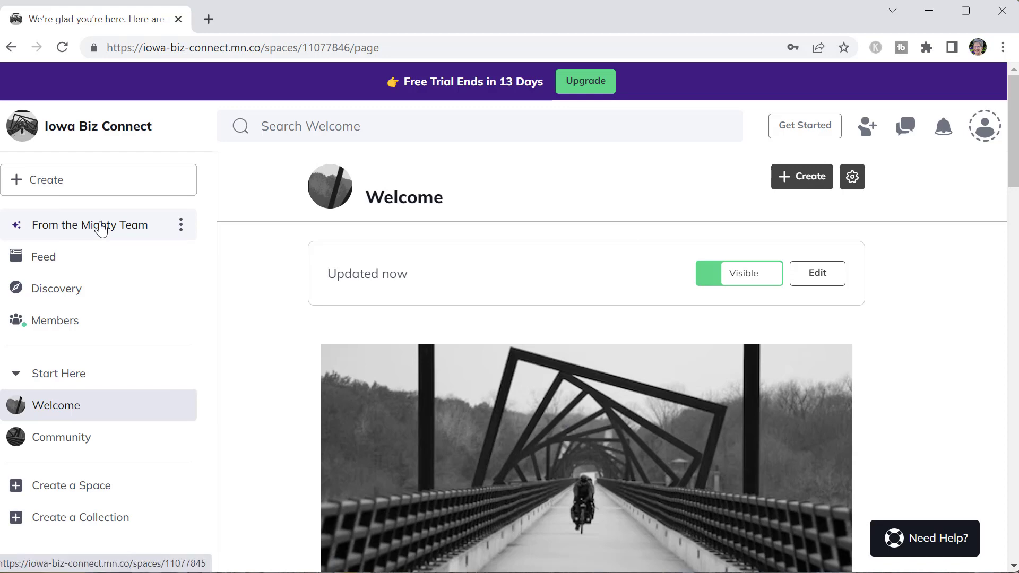
pyautogui.click(101, 229)
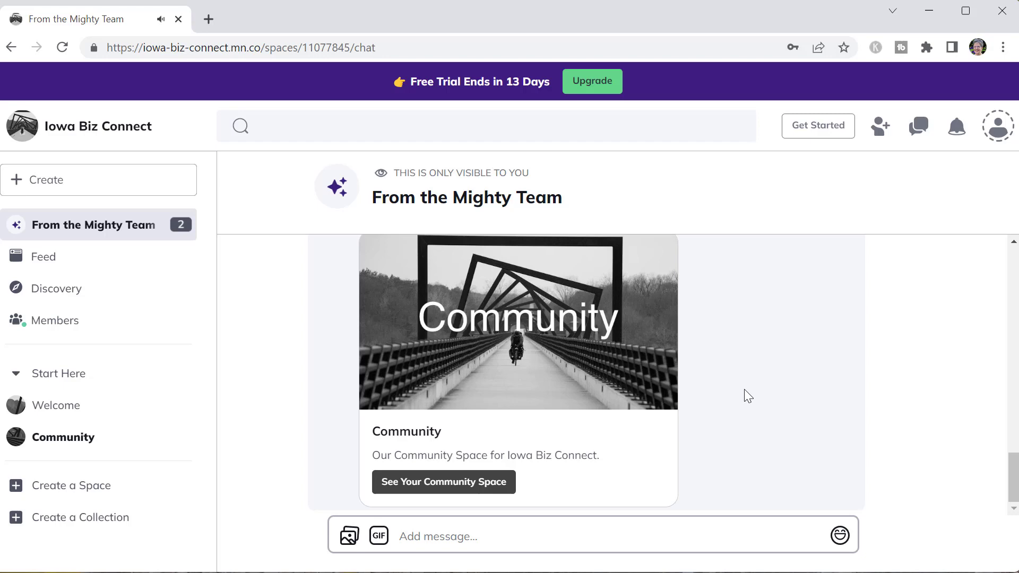
# Open the Community space and scroll through its post feed
pyautogui.click(460, 483)
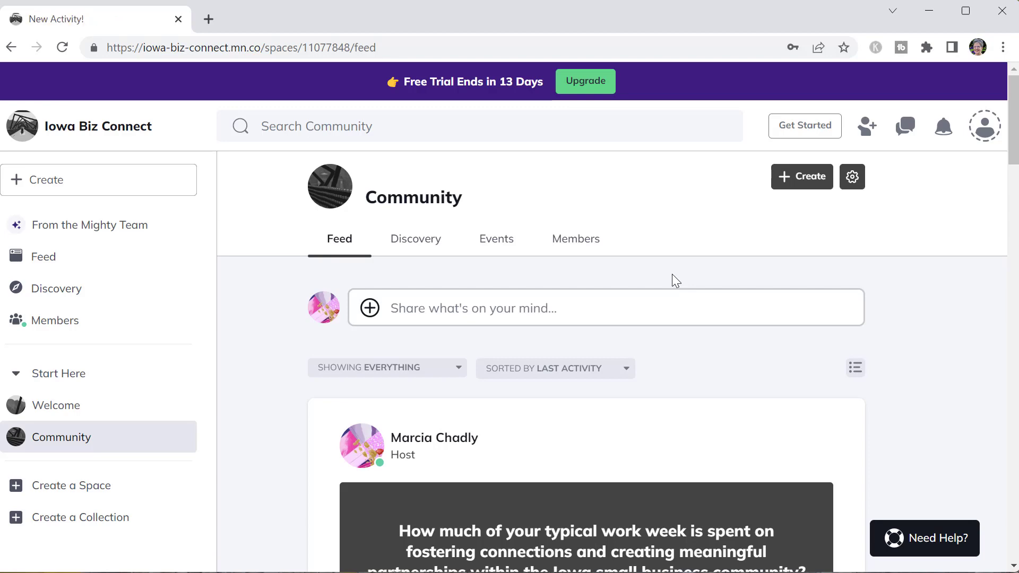
pyautogui.scroll(-2, 726, 370)
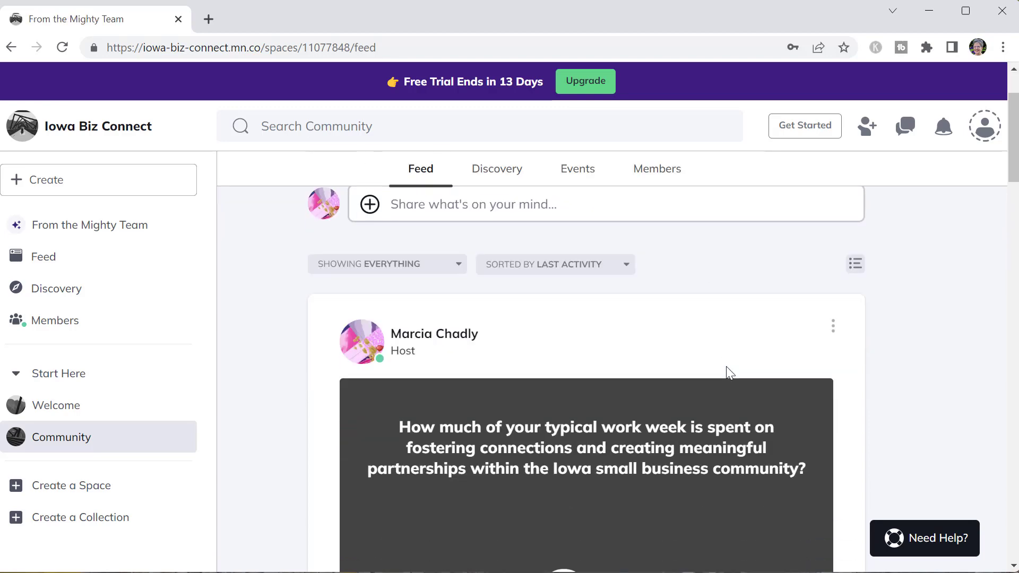
pyautogui.scroll(-1, 726, 371)
pyautogui.scroll(-2, 726, 370)
pyautogui.scroll(-2, 728, 375)
pyautogui.scroll(-2, 727, 374)
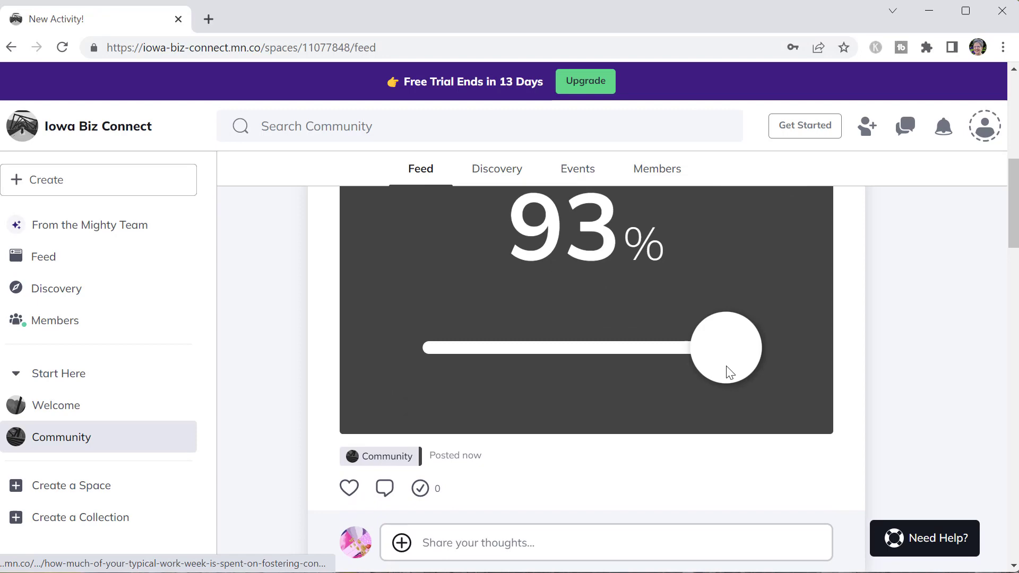
pyautogui.scroll(-5, 727, 374)
pyautogui.scroll(-2, 727, 375)
pyautogui.scroll(-2, 727, 382)
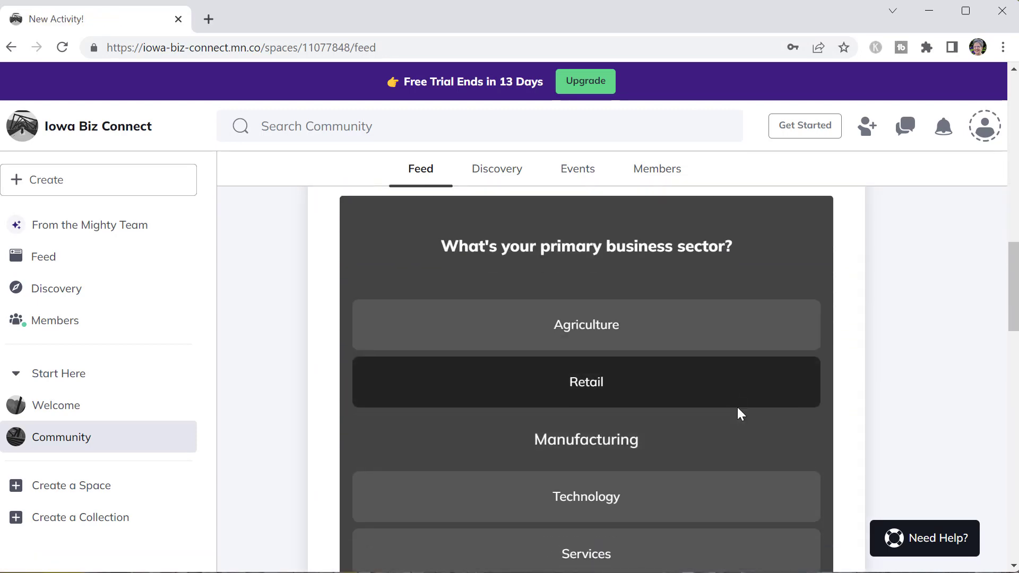
pyautogui.scroll(-3, 737, 414)
pyautogui.scroll(-3, 740, 423)
pyautogui.scroll(-2, 728, 430)
pyautogui.scroll(-2, 712, 450)
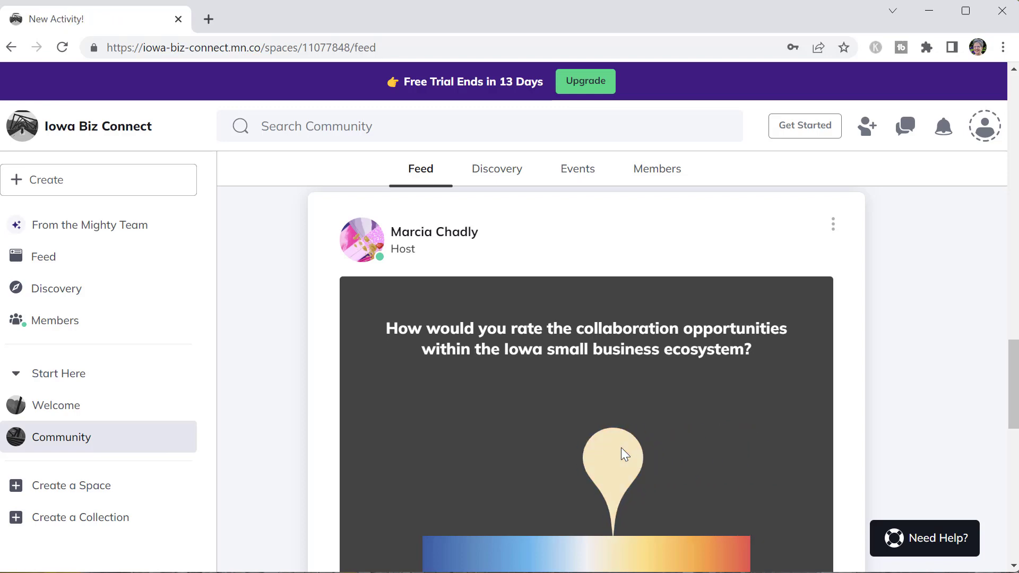
pyautogui.scroll(-2, 829, 462)
pyautogui.scroll(-5, 829, 466)
pyautogui.scroll(-6, 820, 473)
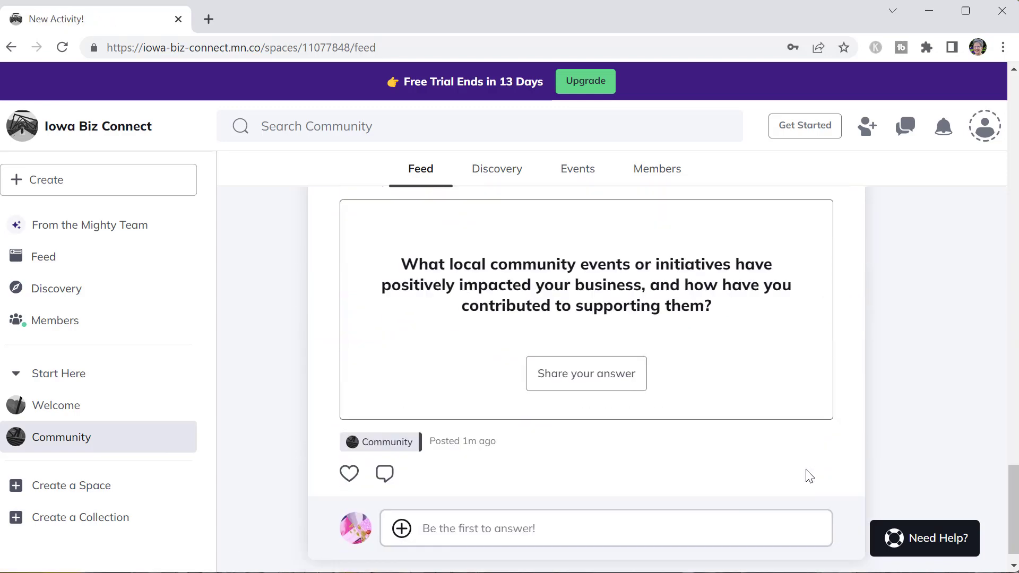
pyautogui.scroll(-1, 753, 471)
pyautogui.scroll(5, 730, 465)
pyautogui.scroll(5, 727, 463)
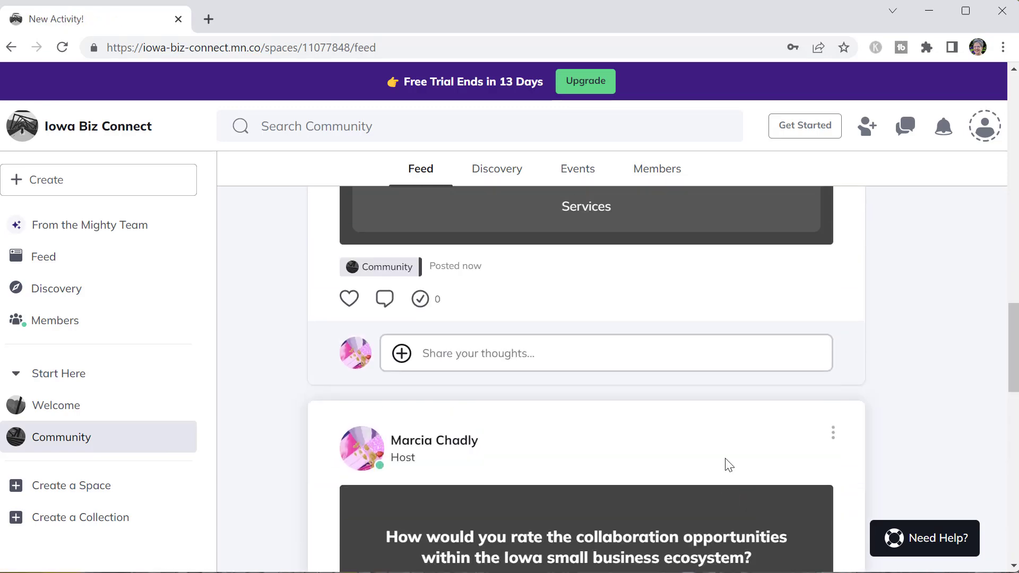
pyautogui.scroll(5, 726, 460)
pyautogui.scroll(5, 726, 459)
pyautogui.scroll(5, 730, 458)
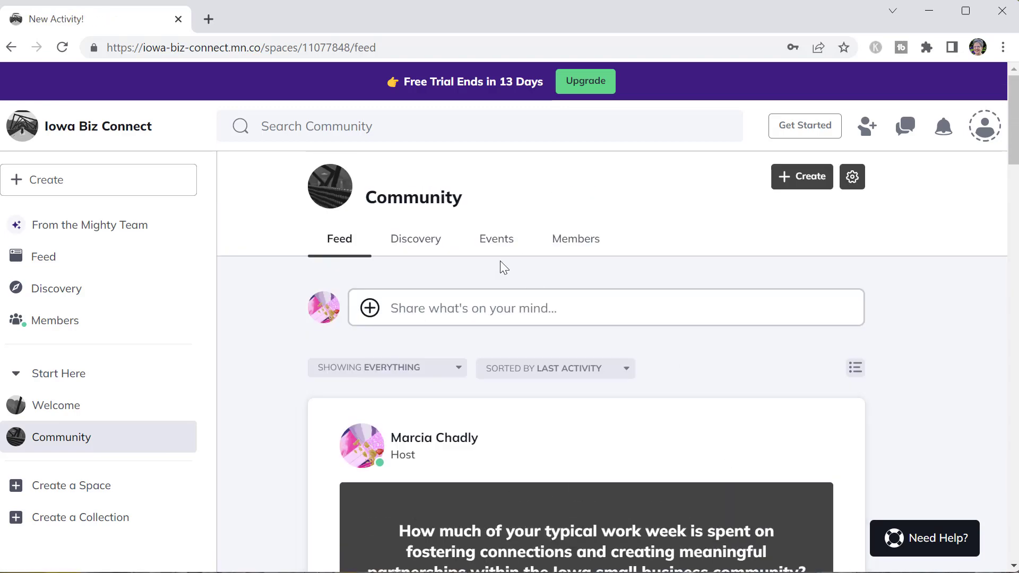
# Look through the Community space's Discovery, Members and Events tabs, ending on no upcoming events
pyautogui.click(436, 246)
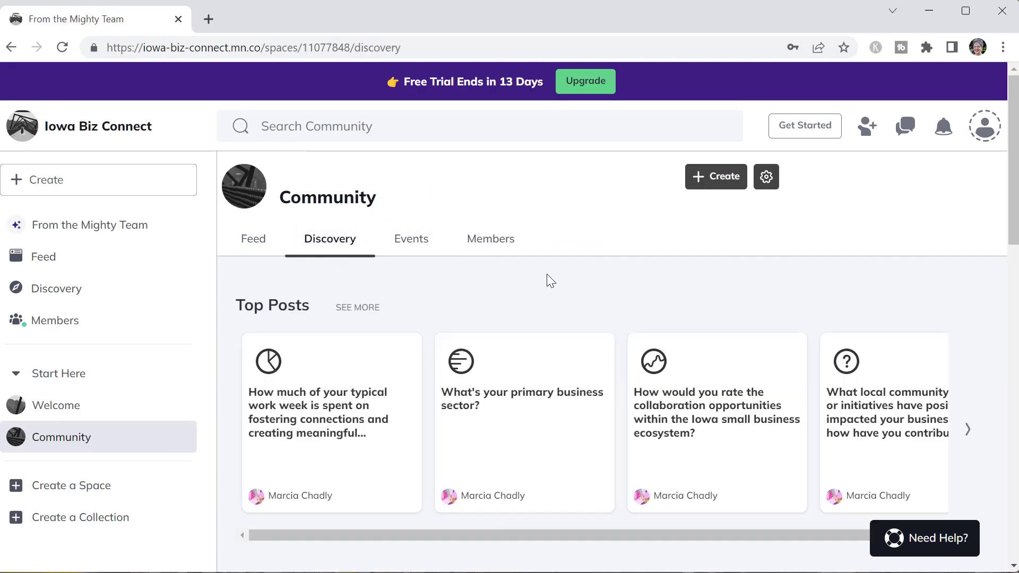
pyautogui.scroll(-5, 509, 309)
pyautogui.scroll(5, 515, 308)
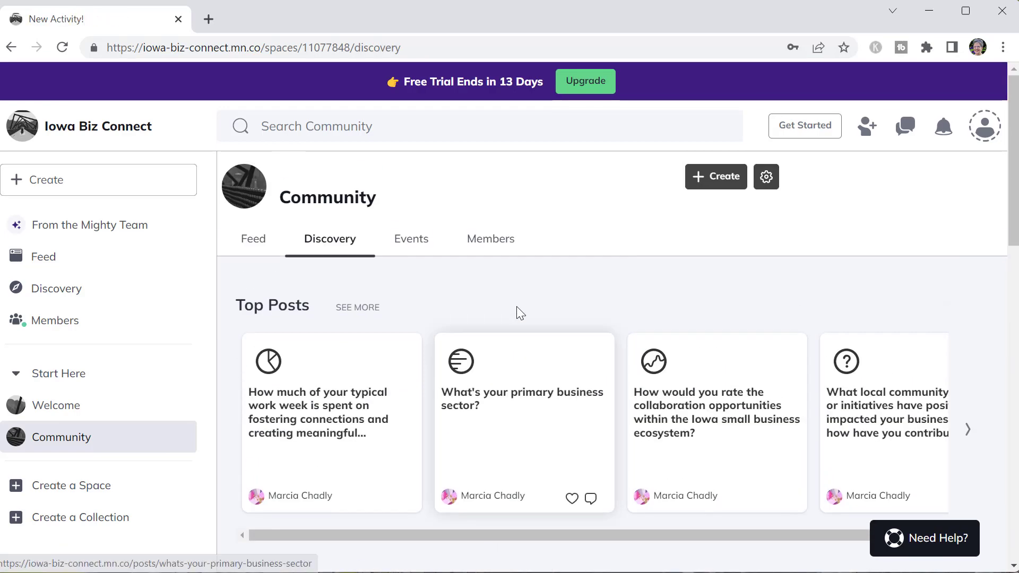
pyautogui.click(474, 247)
pyautogui.click(503, 248)
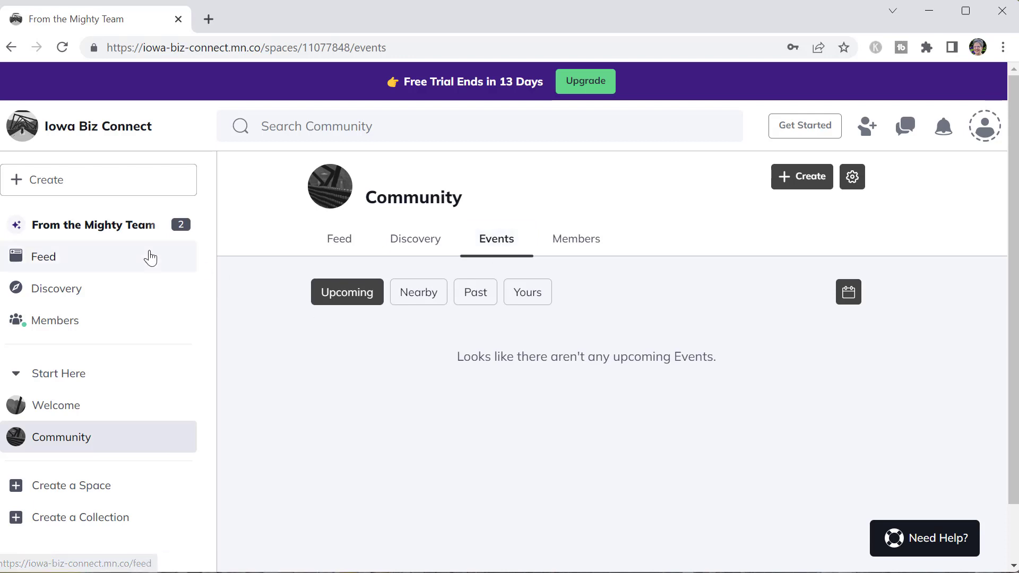
# Go back to the From the Mighty Team chat and find the Invite Your First Members card
pyautogui.click(111, 226)
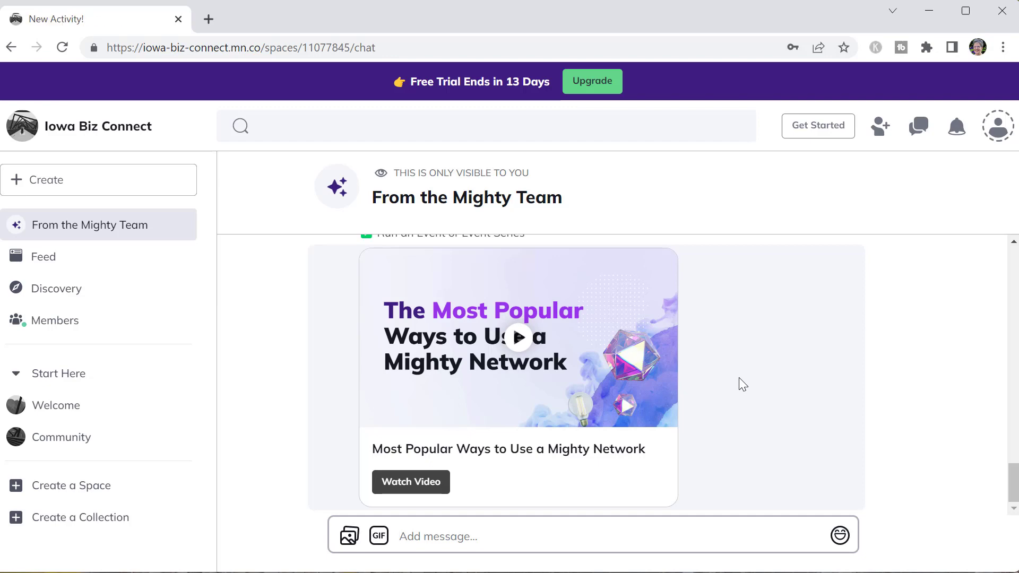
pyautogui.scroll(3, 739, 377)
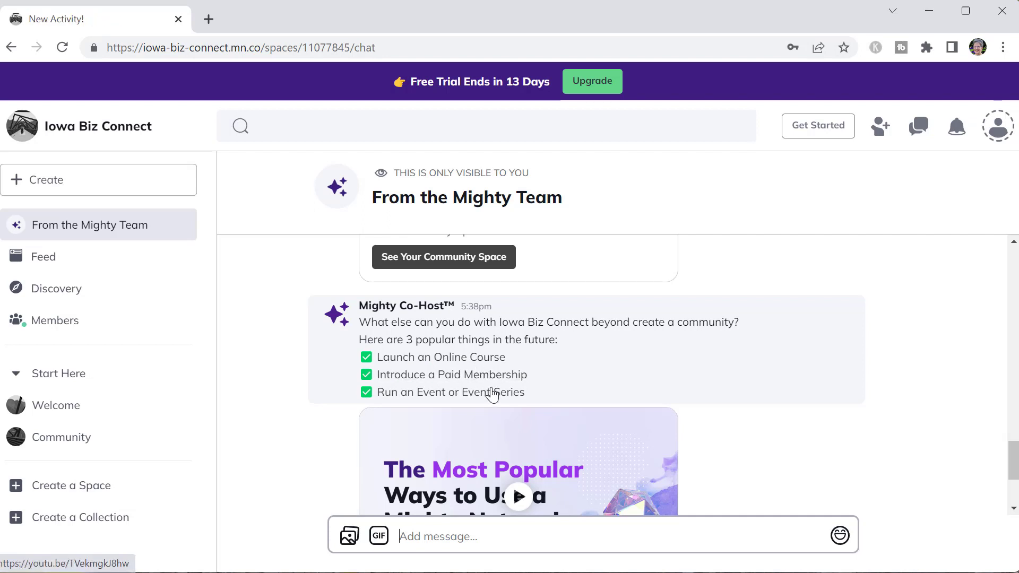
pyautogui.scroll(2, 616, 397)
pyautogui.scroll(3, 627, 397)
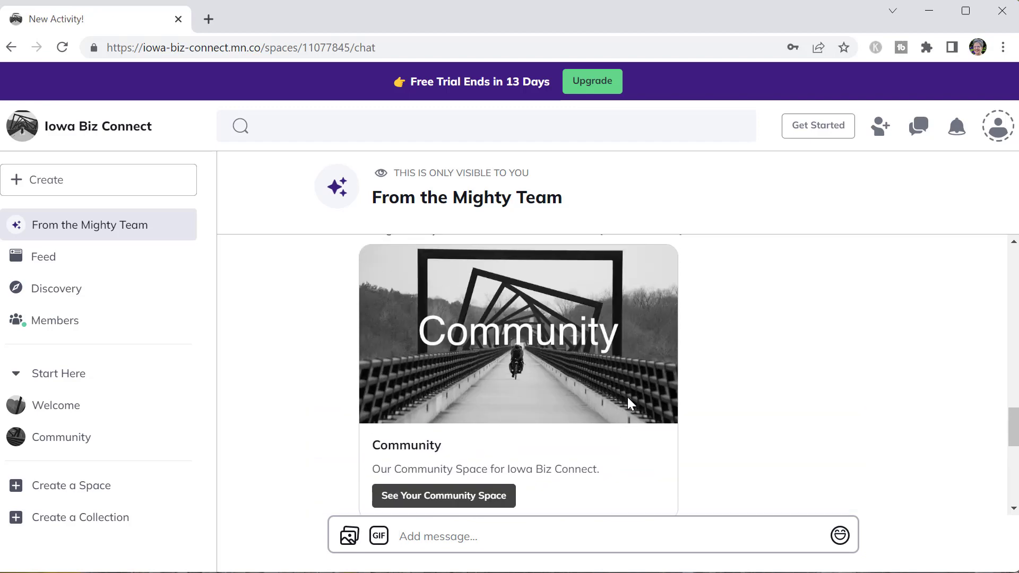
pyautogui.scroll(-7, 628, 397)
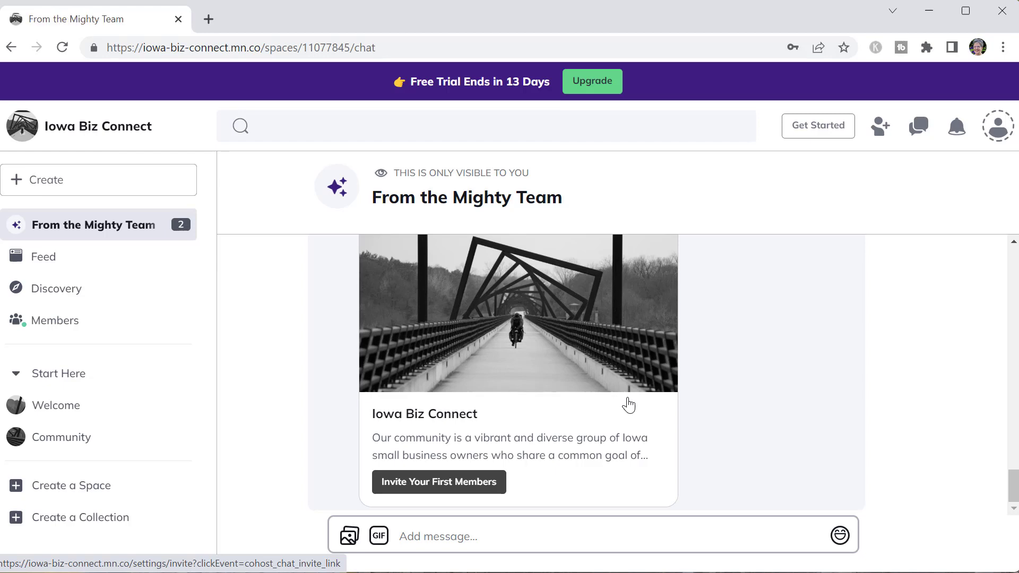
pyautogui.click(412, 483)
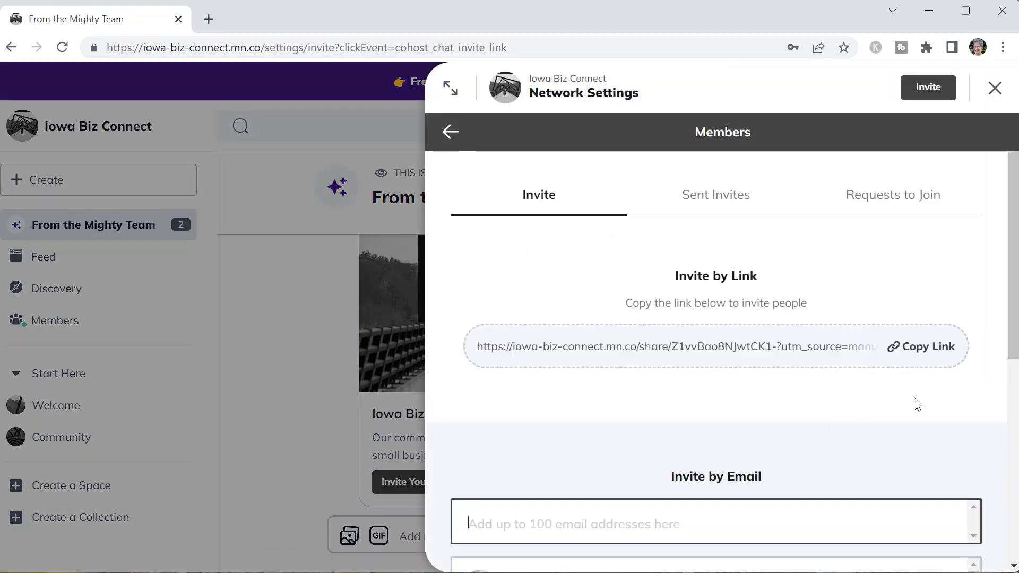
pyautogui.scroll(-1, 901, 403)
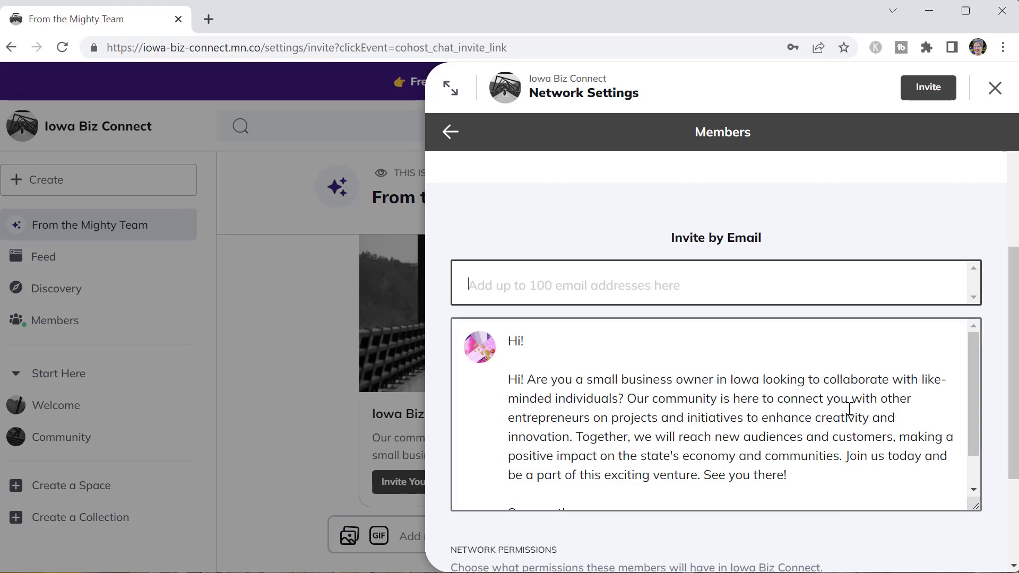
pyautogui.scroll(-1, 849, 408)
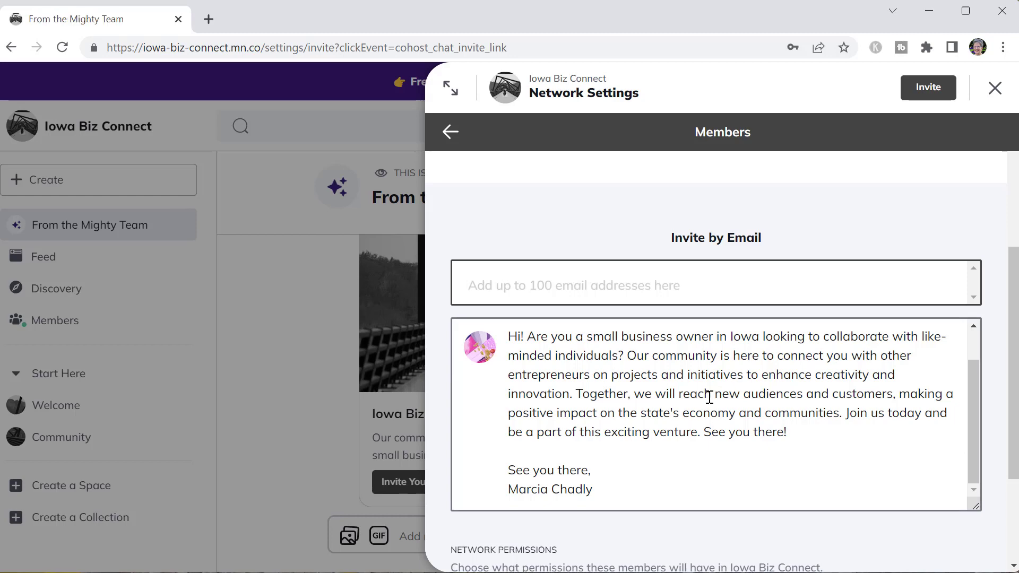
pyautogui.click(995, 91)
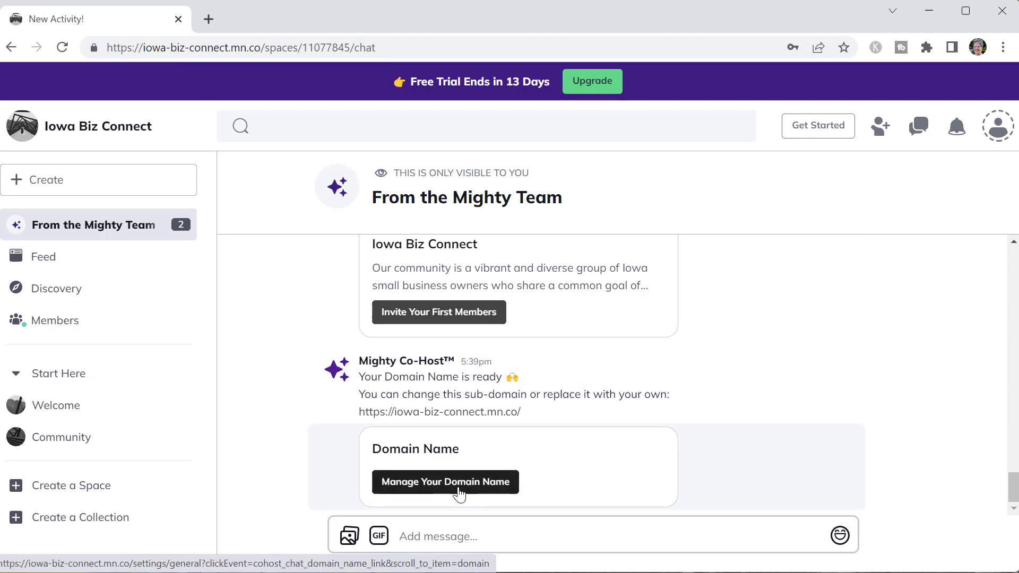
# Look at the domain name settings and the share link, then show the quick invite link
pyautogui.click(460, 494)
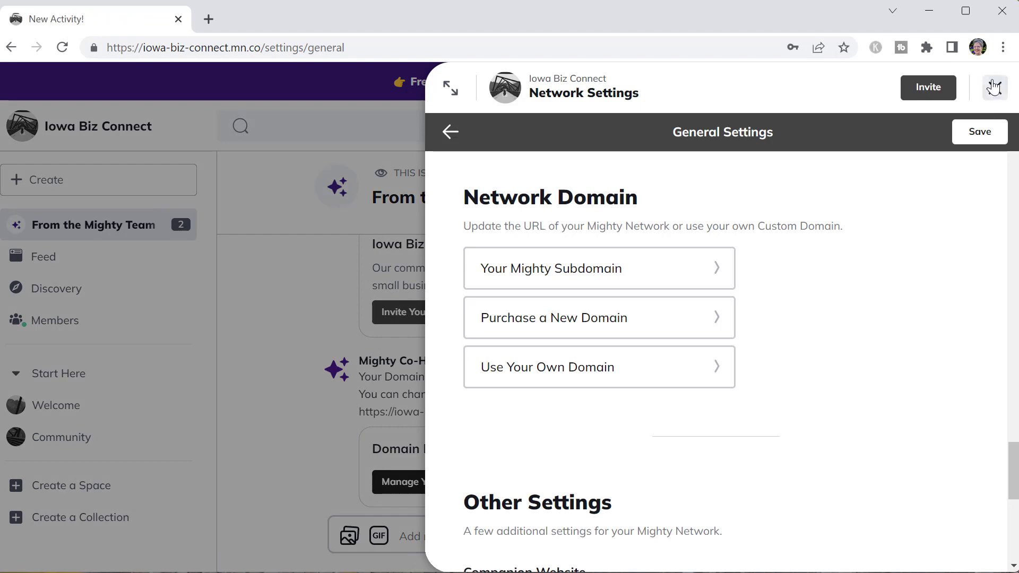
pyautogui.click(994, 86)
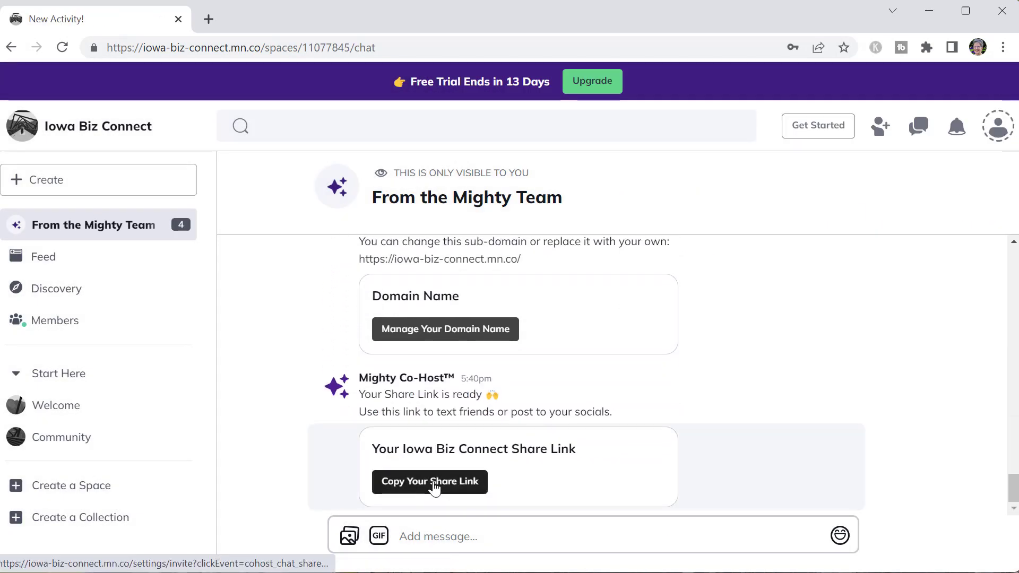
pyautogui.click(434, 483)
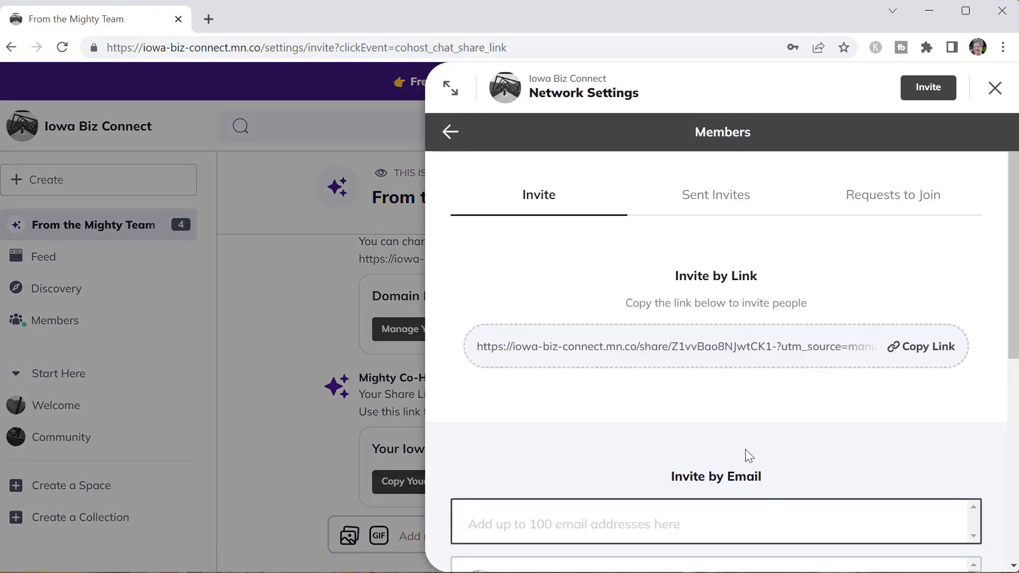
pyautogui.click(1002, 93)
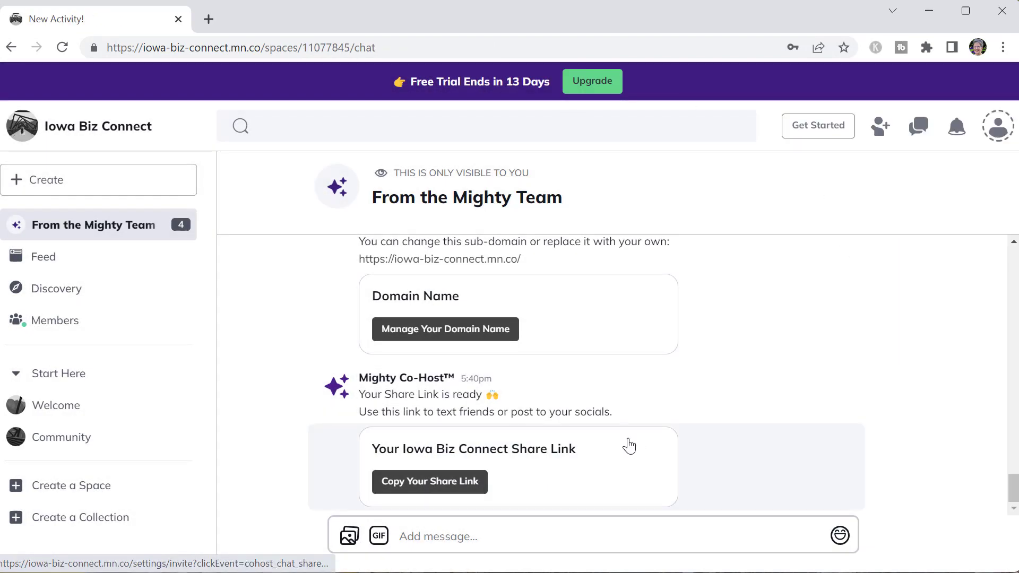
pyautogui.click(879, 139)
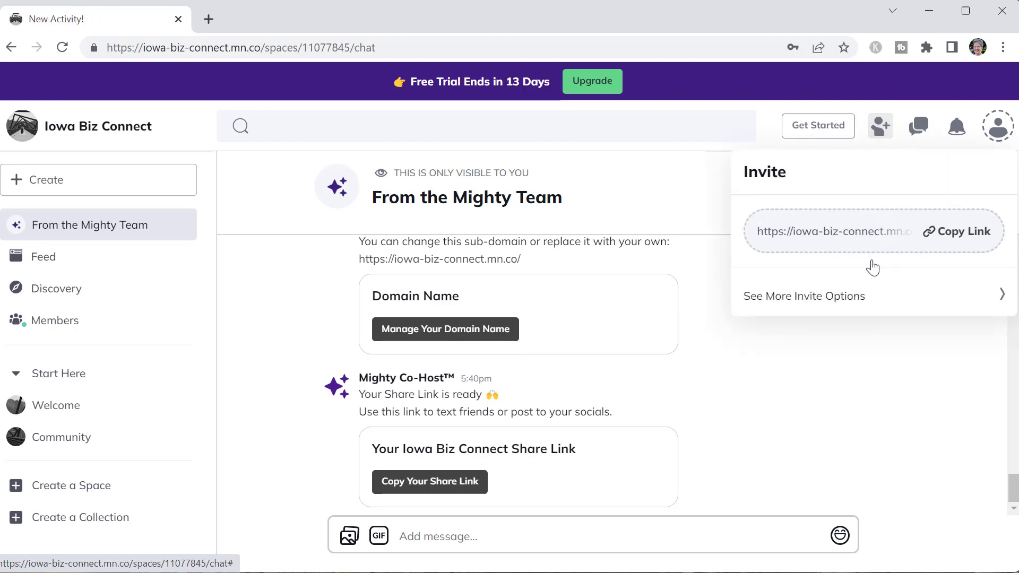
# Close the invite popover and scroll the Mighty Team chat to the top and back to the share link card
pyautogui.click(724, 445)
pyautogui.scroll(2, 724, 445)
pyautogui.scroll(5, 724, 445)
pyautogui.scroll(3, 726, 452)
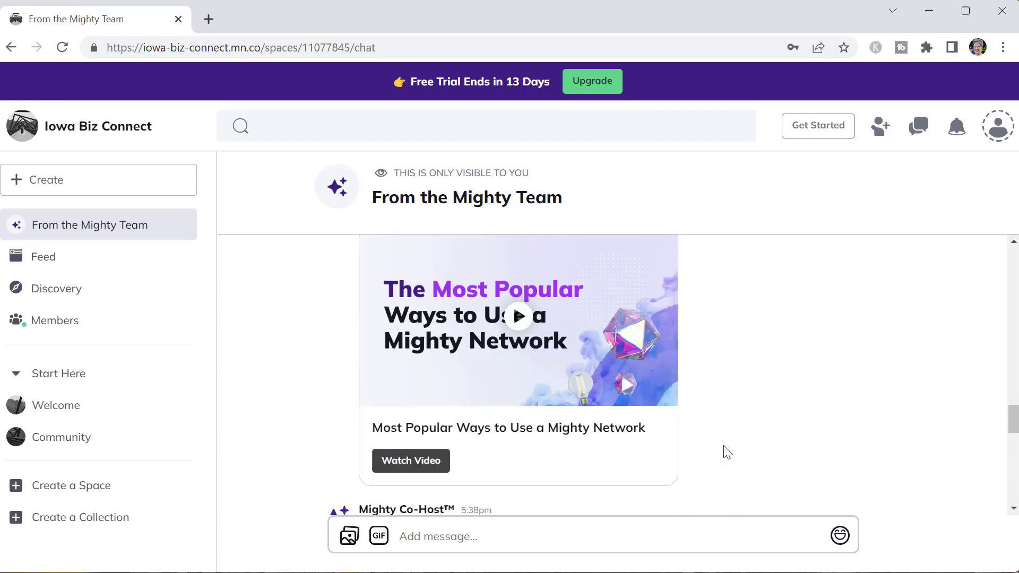
pyautogui.scroll(3, 727, 452)
pyautogui.scroll(3, 727, 453)
pyautogui.scroll(3, 726, 453)
pyautogui.scroll(5, 724, 447)
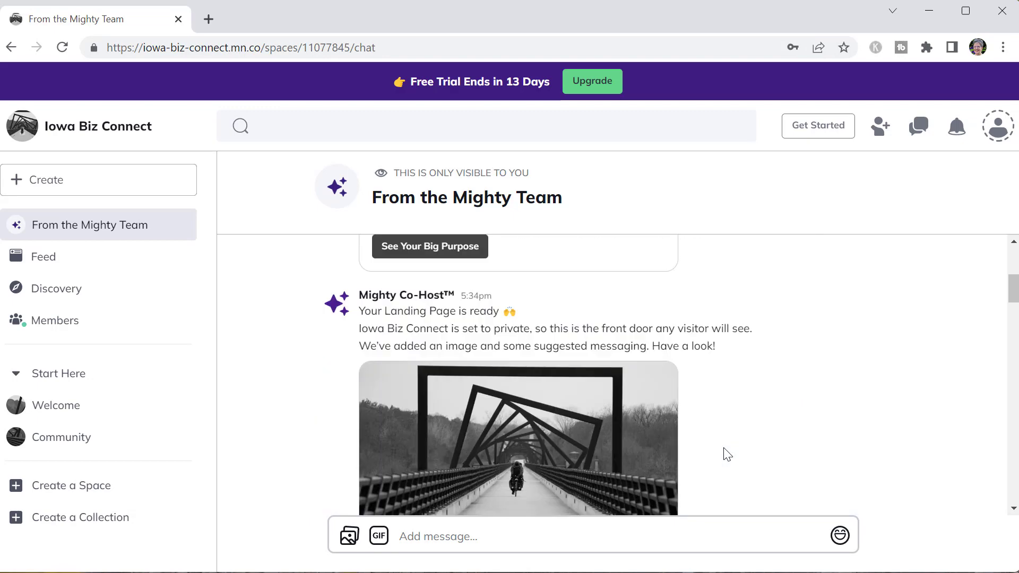
pyautogui.scroll(5, 724, 448)
pyautogui.scroll(-2, 744, 366)
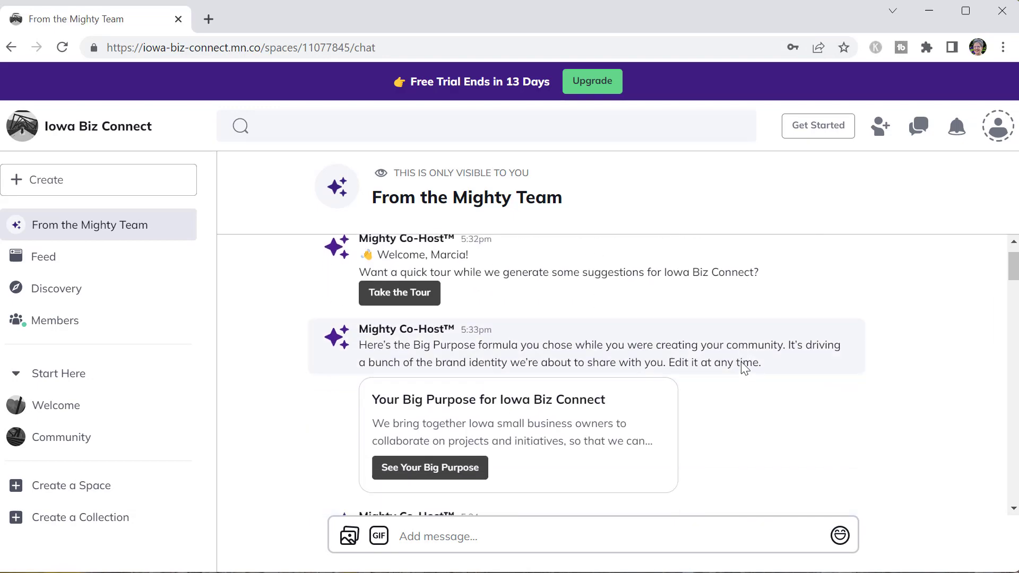
pyautogui.scroll(-5, 743, 366)
pyautogui.scroll(-4, 743, 366)
pyautogui.scroll(-2, 744, 366)
pyautogui.scroll(-5, 743, 367)
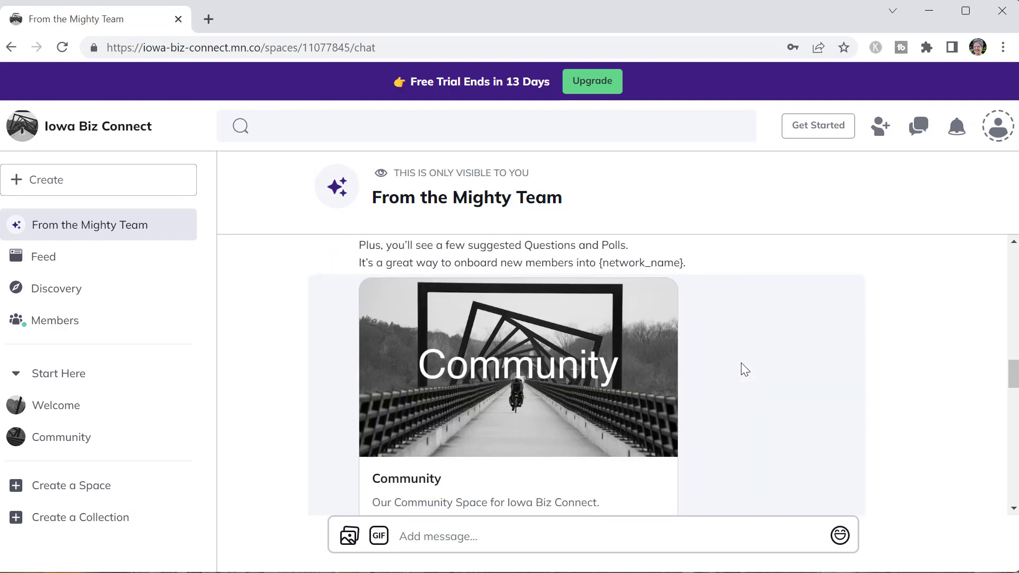
pyautogui.scroll(-5, 742, 369)
pyautogui.scroll(-5, 741, 369)
pyautogui.scroll(-5, 753, 398)
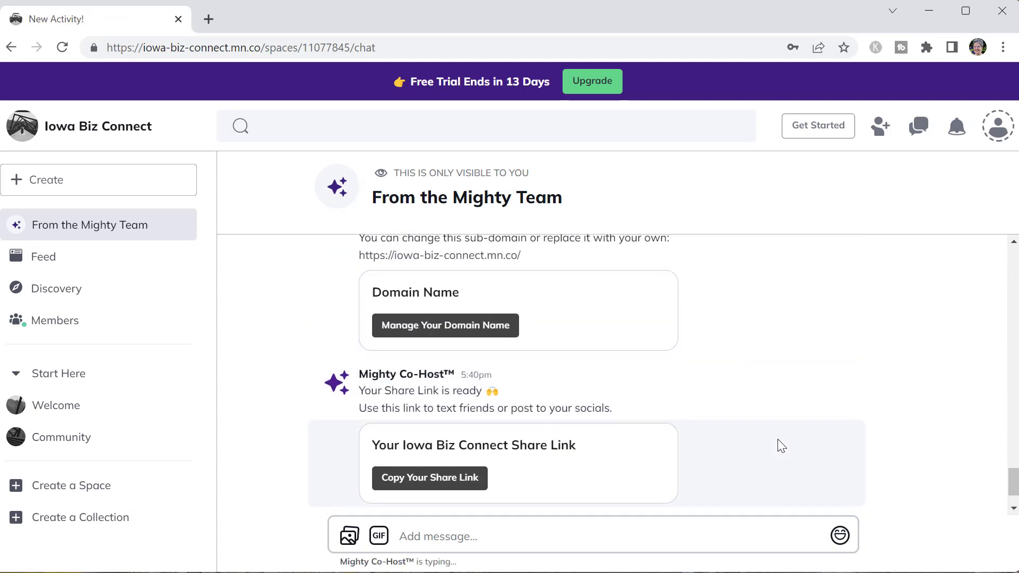